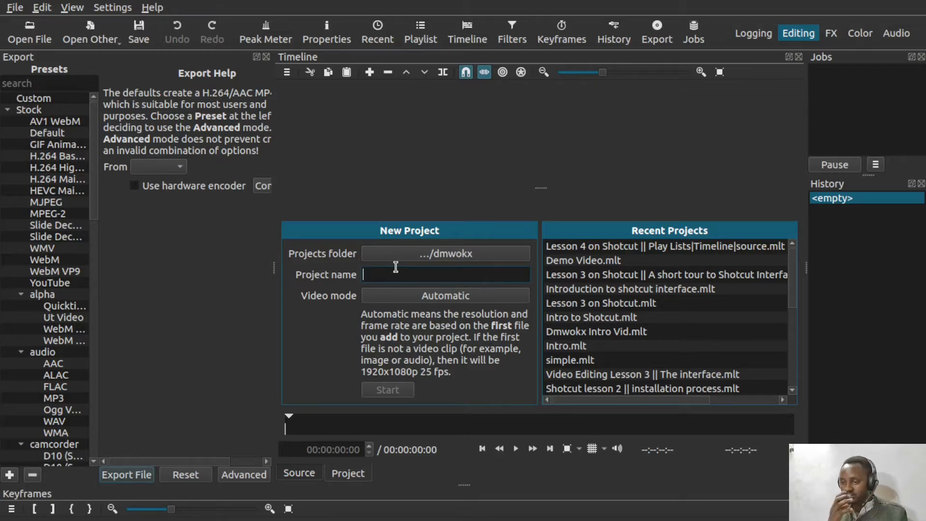
Step: Create a new project named Transitions with the automatic video mode
{"action": "type", "text": "Trans"}
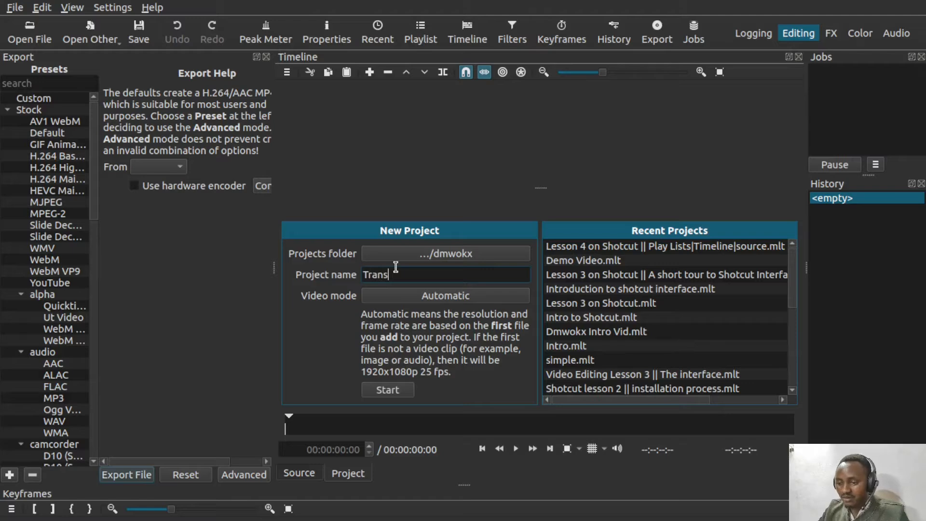
{"action": "type", "text": "por"}
{"action": "key", "text": "BackSpace"}
{"action": "key", "text": "BackSpace"}
{"action": "key", "text": "BackSpace"}
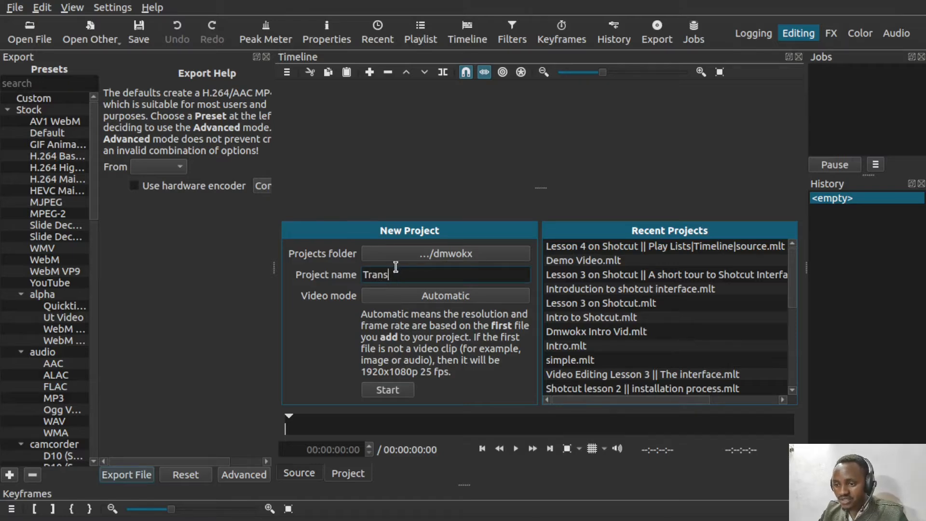
{"action": "type", "text": "itions"}
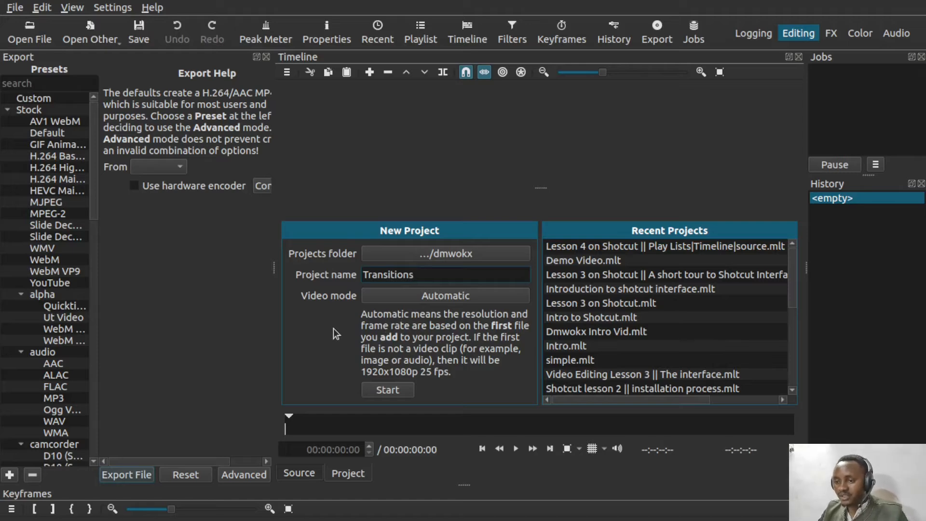
{"action": "left_click", "coordinate": [386, 391]}
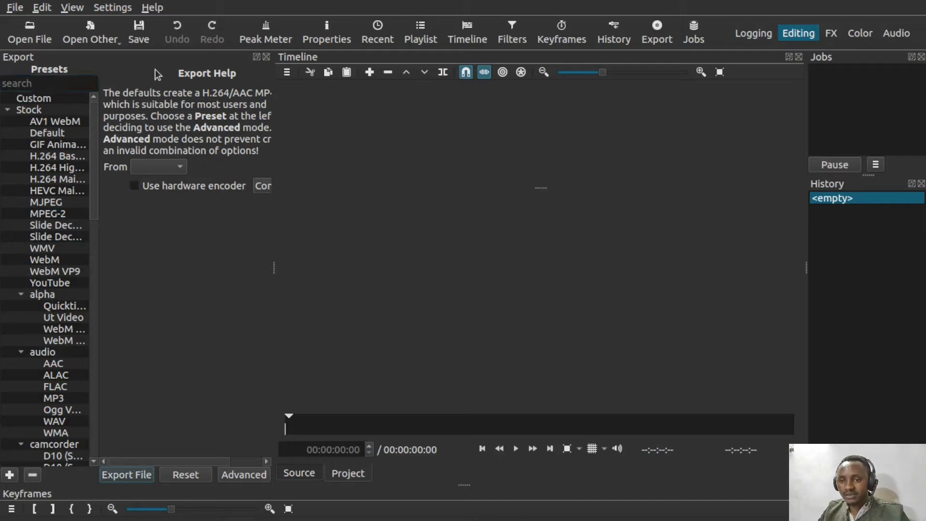
Step: Close the Export panel and show the Playlist panel in its place
{"action": "left_click_drag", "start_coordinate": [159, 59], "coordinate": [244, 63]}
{"action": "left_click", "coordinate": [270, 57]}
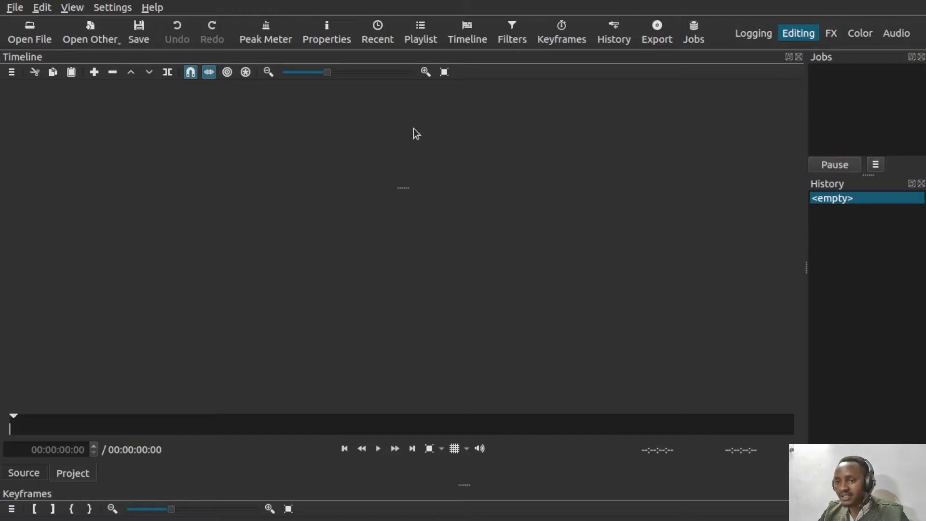
{"action": "left_click", "coordinate": [113, 7]}
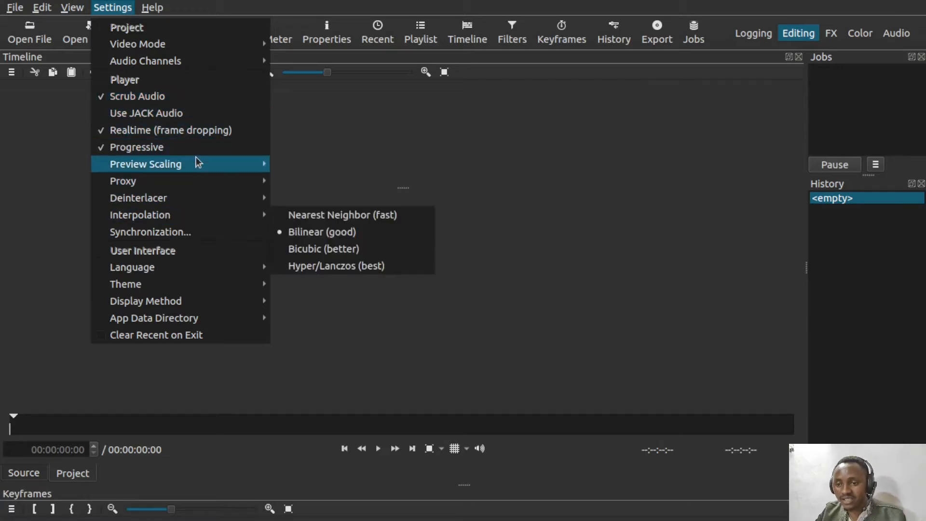
{"action": "left_click", "coordinate": [73, 159]}
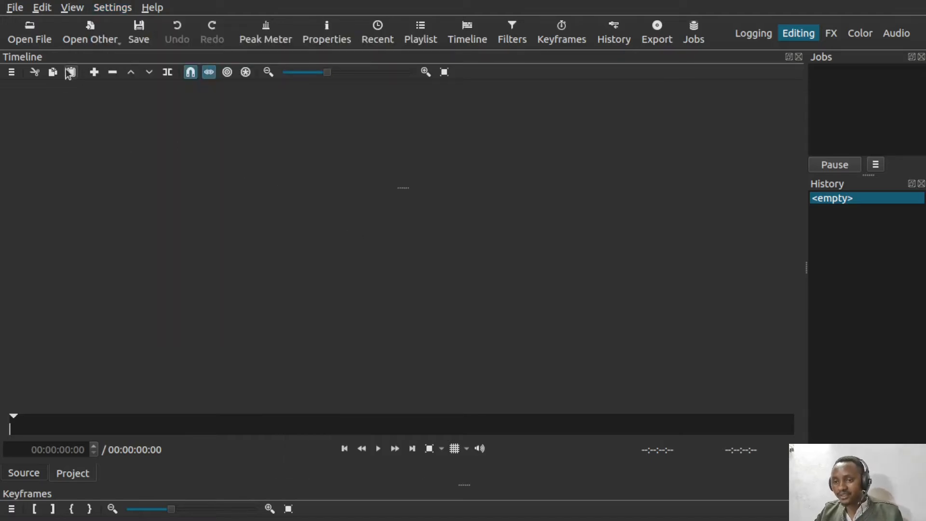
{"action": "left_click", "coordinate": [418, 45]}
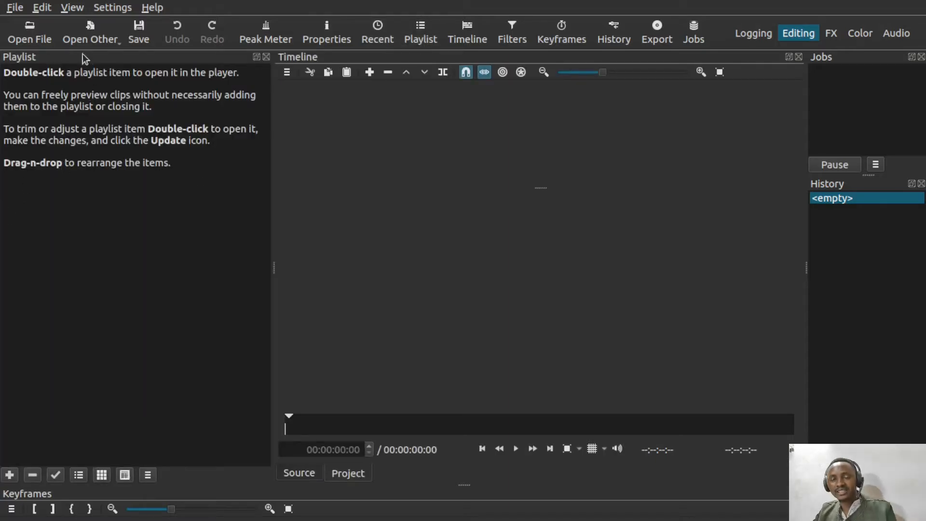
Step: Import all five mp4 clips from the Sample Videos/Pexel folder into the playlist
{"action": "left_click", "coordinate": [37, 40]}
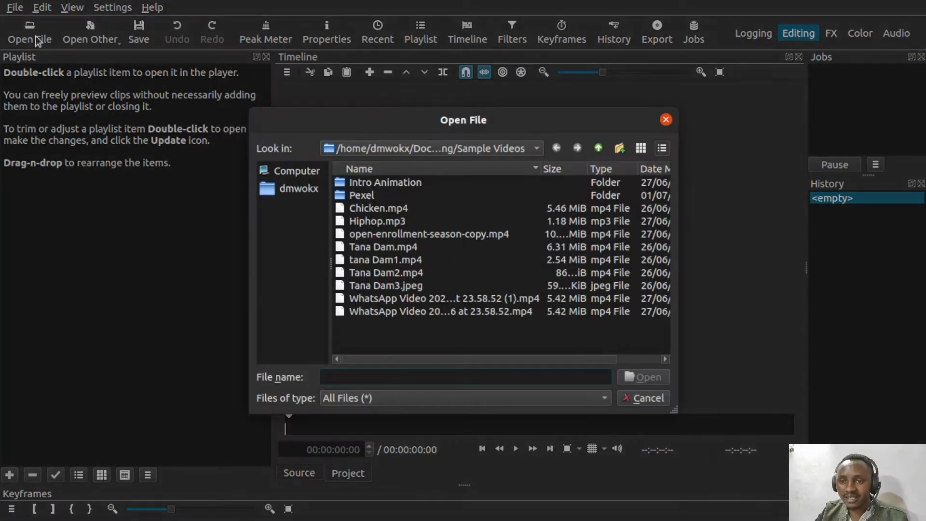
{"action": "left_click", "coordinate": [481, 151]}
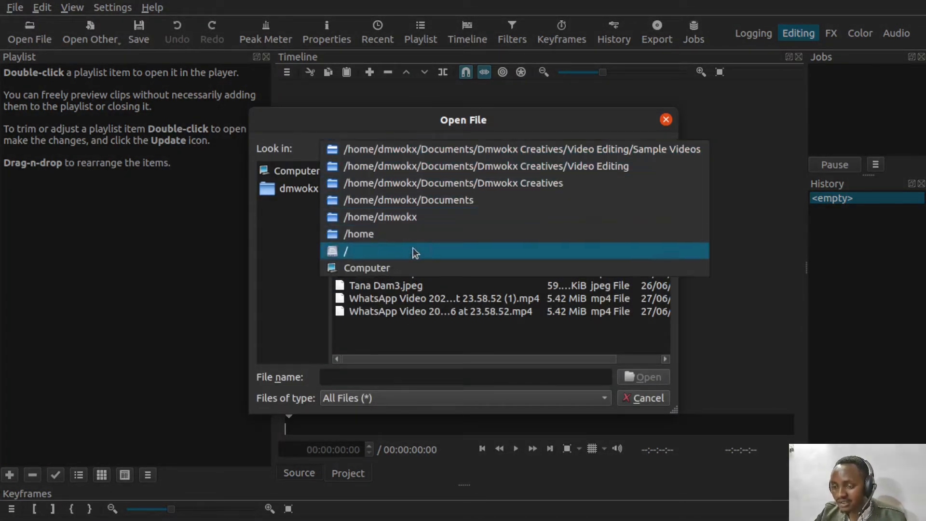
{"action": "left_click", "coordinate": [386, 334]}
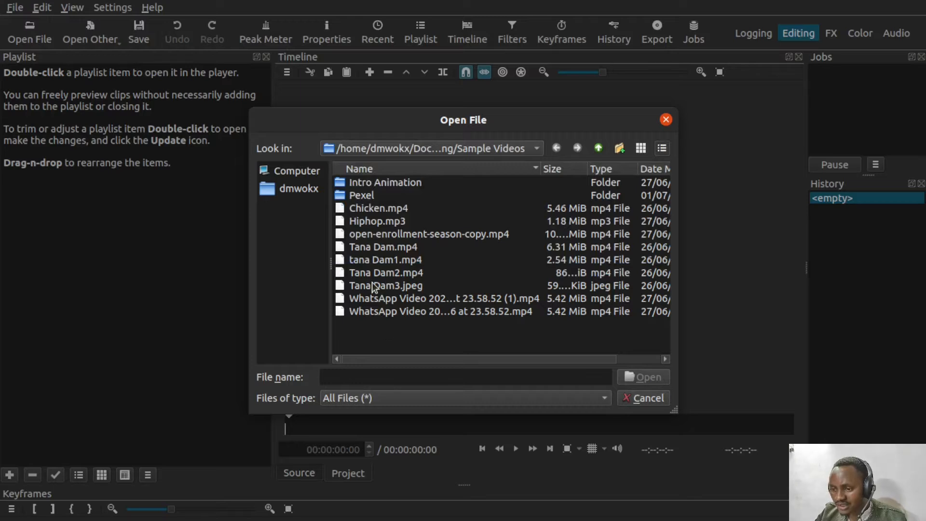
{"action": "double_click", "coordinate": [366, 195]}
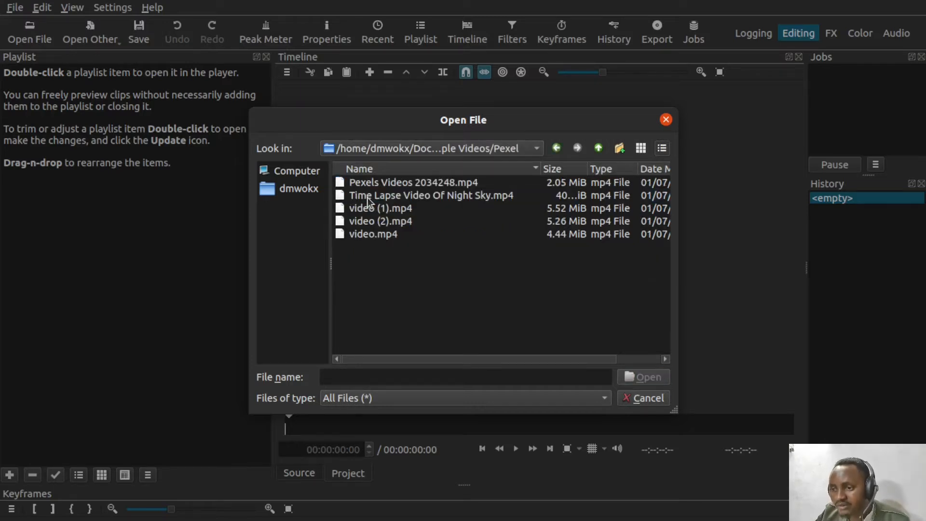
{"action": "left_click", "coordinate": [346, 183]}
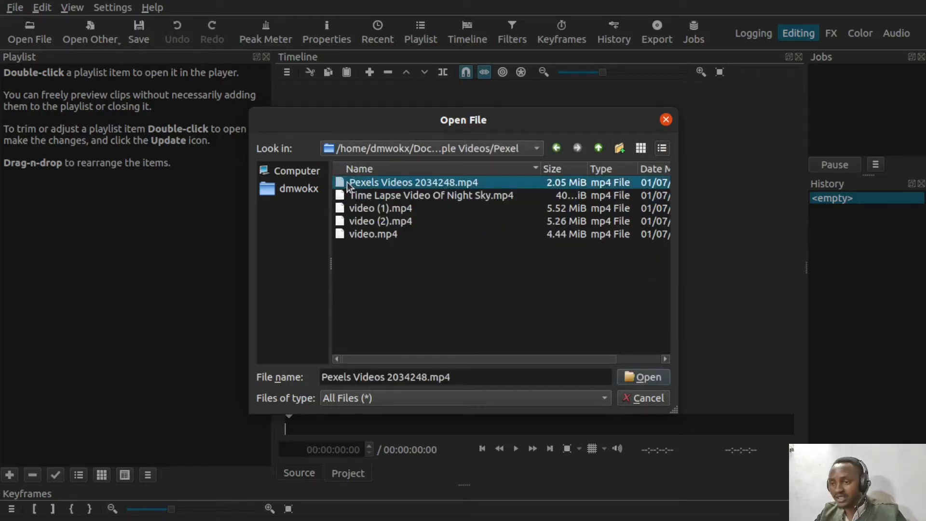
{"action": "key", "text": "ctrl+a"}
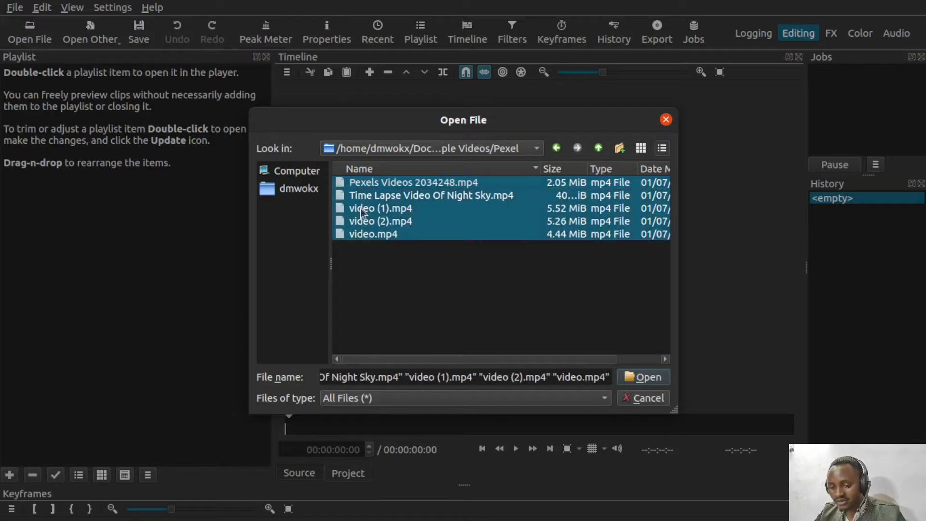
{"action": "left_click_drag", "start_coordinate": [361, 208], "coordinate": [394, 216]}
{"action": "left_click", "coordinate": [646, 380]}
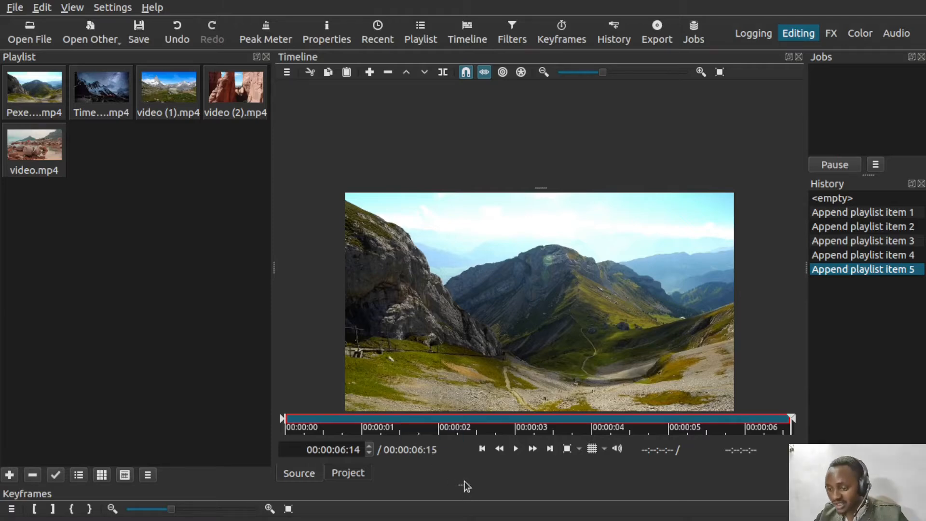
Step: Enlarge the lower dock area and dock the Timeline panel beneath the player, above Keyframes
{"action": "left_click_drag", "start_coordinate": [464, 485], "coordinate": [443, 390]}
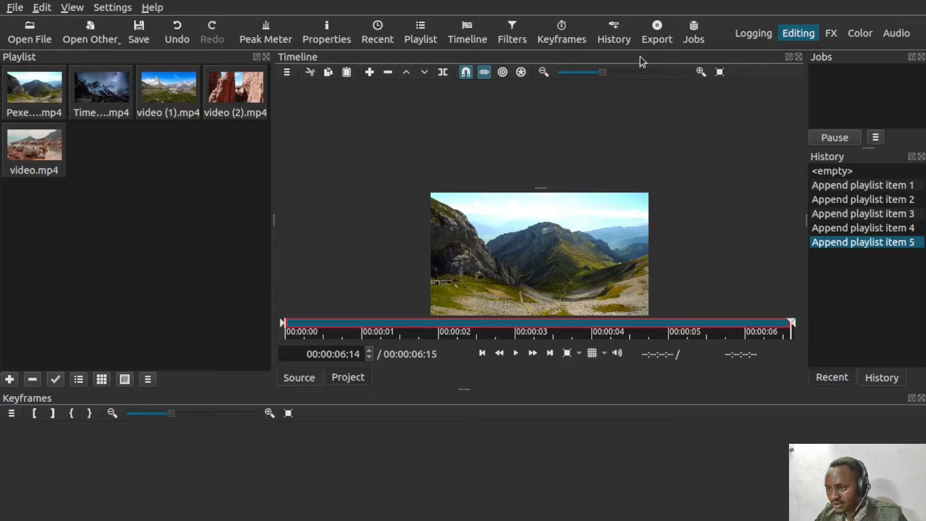
{"action": "left_click_drag", "start_coordinate": [640, 57], "coordinate": [400, 397]}
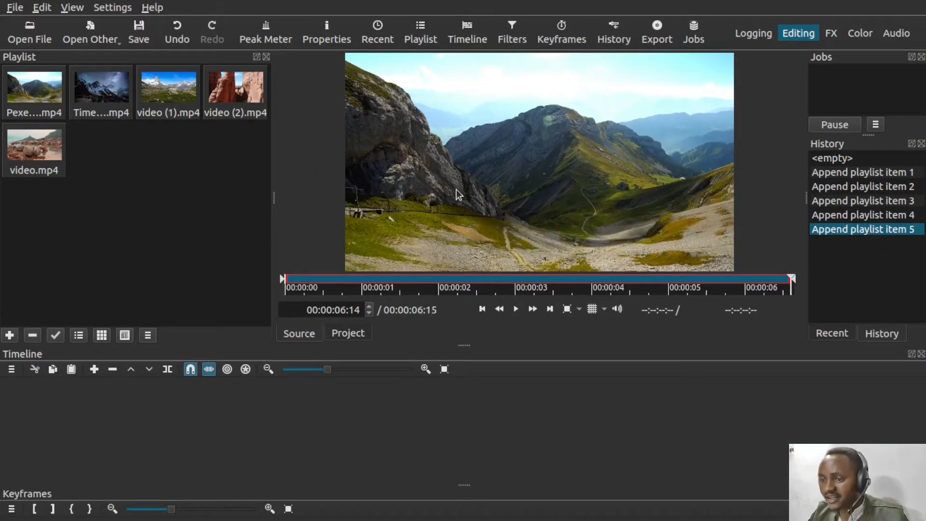
Step: Preview the Pexels clip, the night sky time lapse, video (1).mp4 and video (2).mp4 in the player
{"action": "key", "text": "space"}
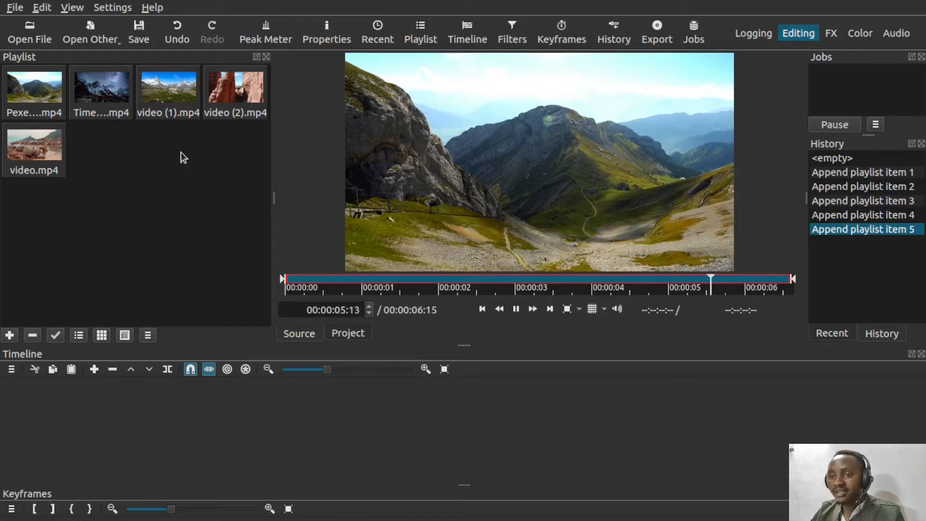
{"action": "left_click", "coordinate": [102, 98]}
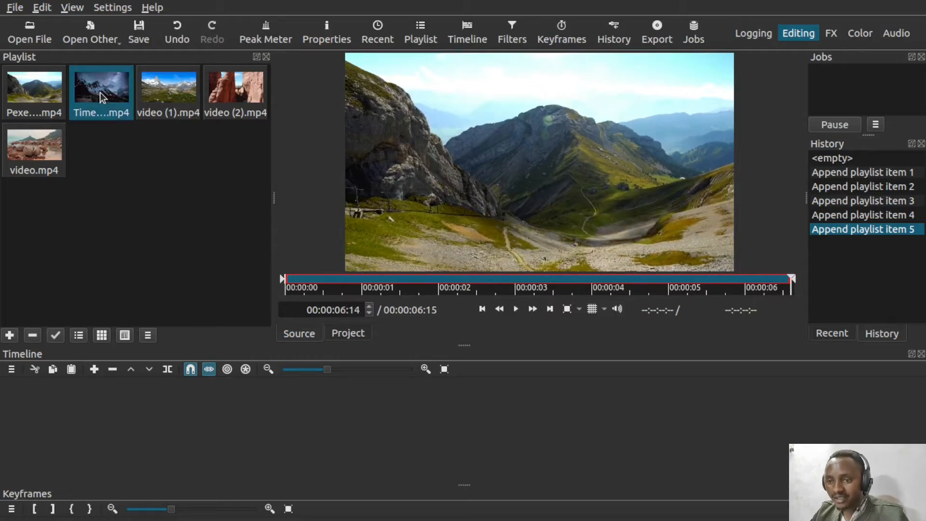
{"action": "left_click_drag", "start_coordinate": [102, 98], "coordinate": [464, 149]}
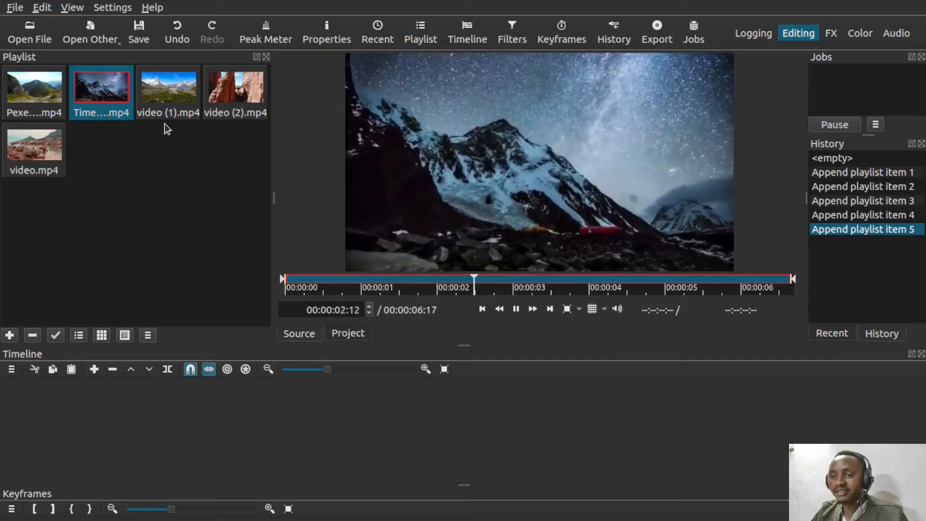
{"action": "left_click", "coordinate": [159, 103]}
{"action": "left_click_drag", "start_coordinate": [159, 104], "coordinate": [467, 162]}
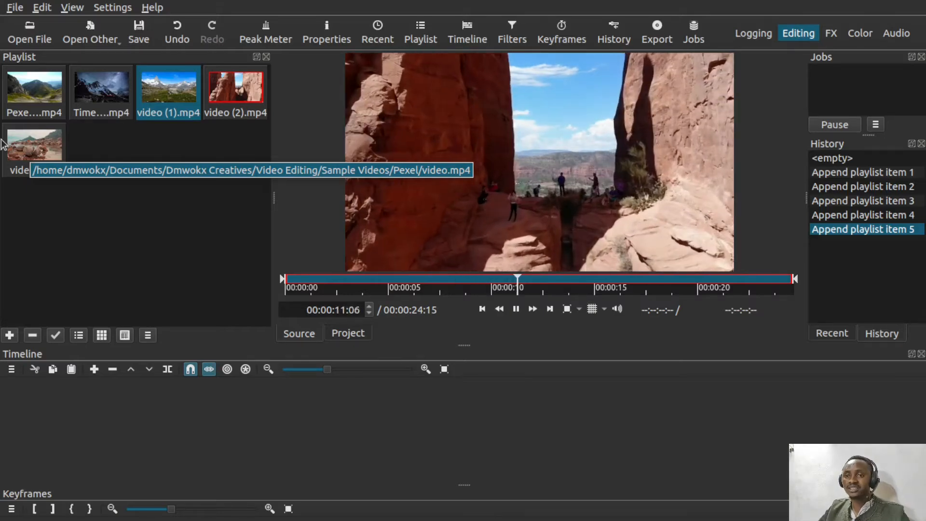
Step: Open the file browser and look through the Documents folder for the music location
{"action": "left_click", "coordinate": [28, 31]}
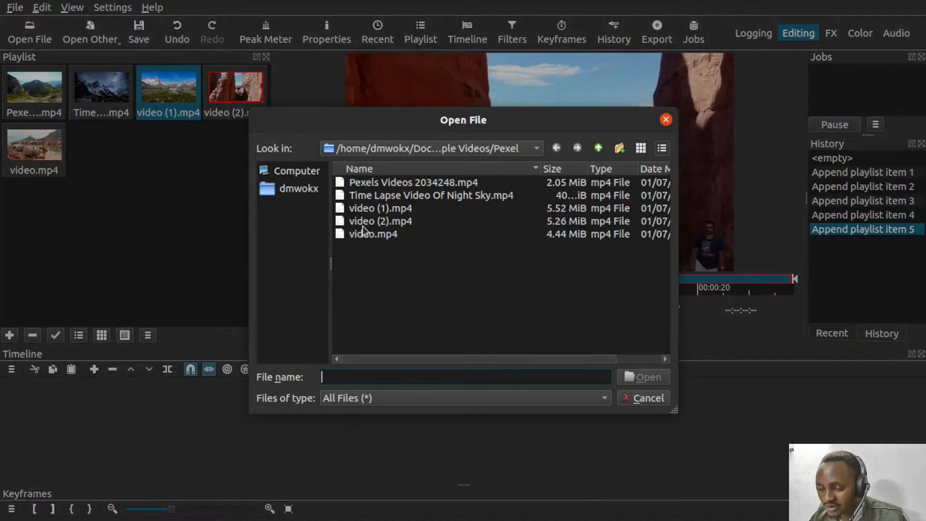
{"action": "left_click", "coordinate": [470, 150]}
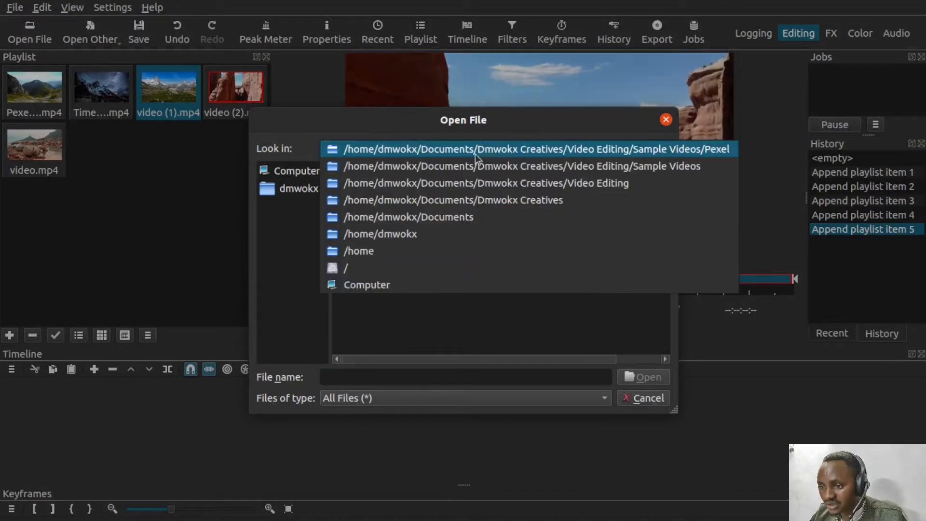
{"action": "left_click", "coordinate": [436, 218]}
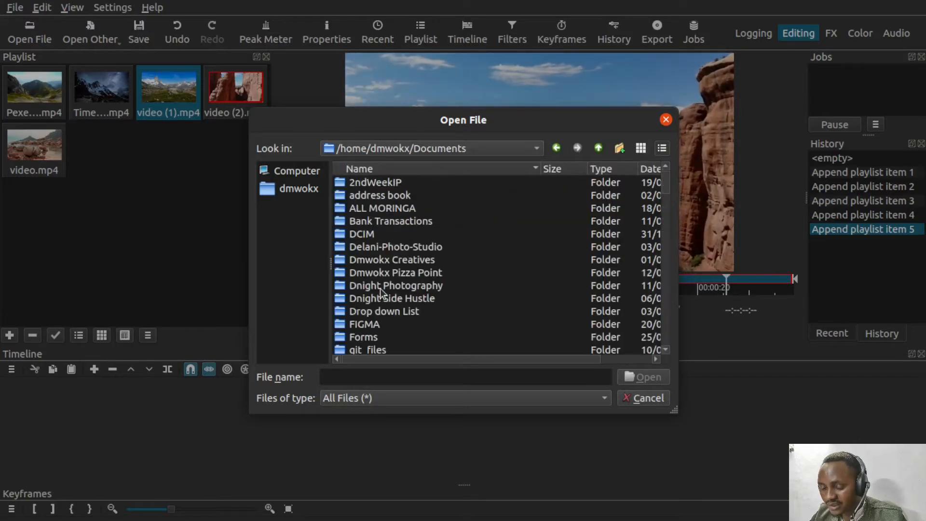
{"action": "scroll", "coordinate": [381, 296], "scroll_direction": "down", "scroll_amount": 5}
{"action": "scroll", "coordinate": [381, 297], "scroll_direction": "down", "scroll_amount": 4}
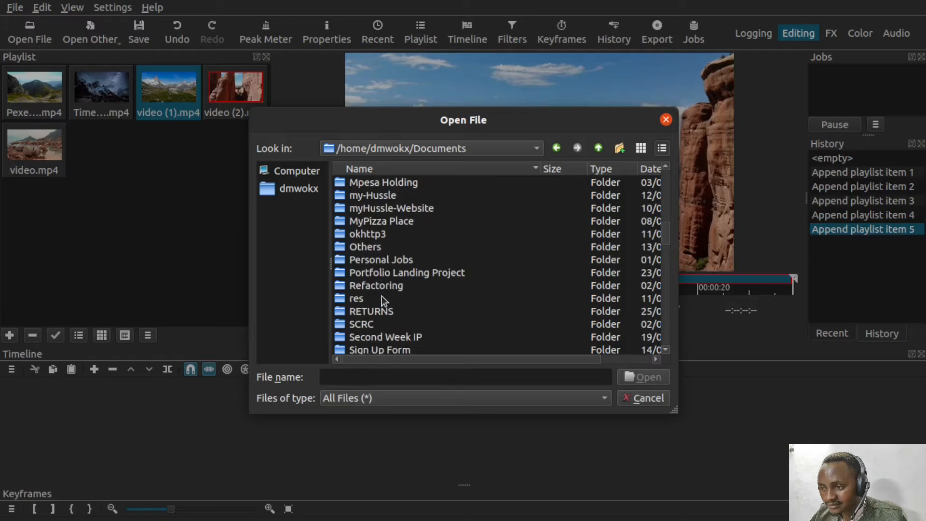
{"action": "scroll", "coordinate": [381, 297], "scroll_direction": "down", "scroll_amount": 2}
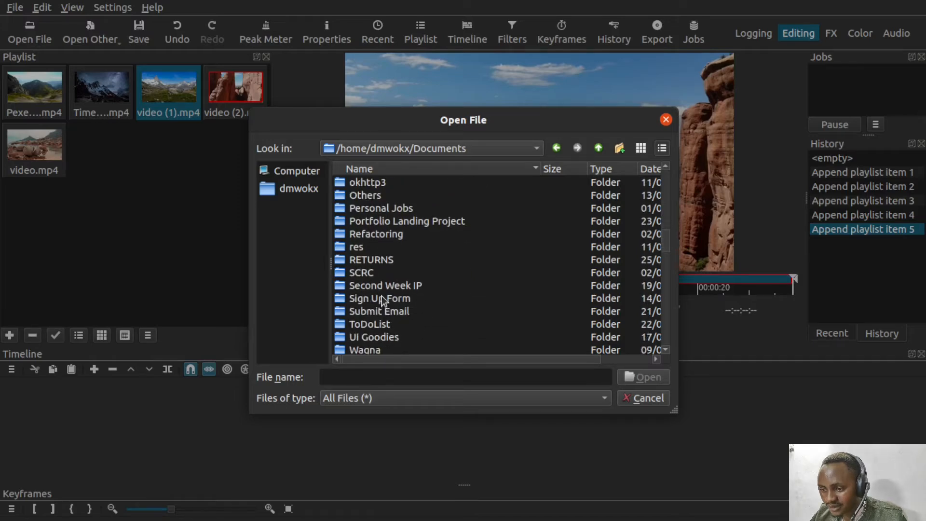
{"action": "scroll", "coordinate": [363, 327], "scroll_direction": "down", "scroll_amount": 5}
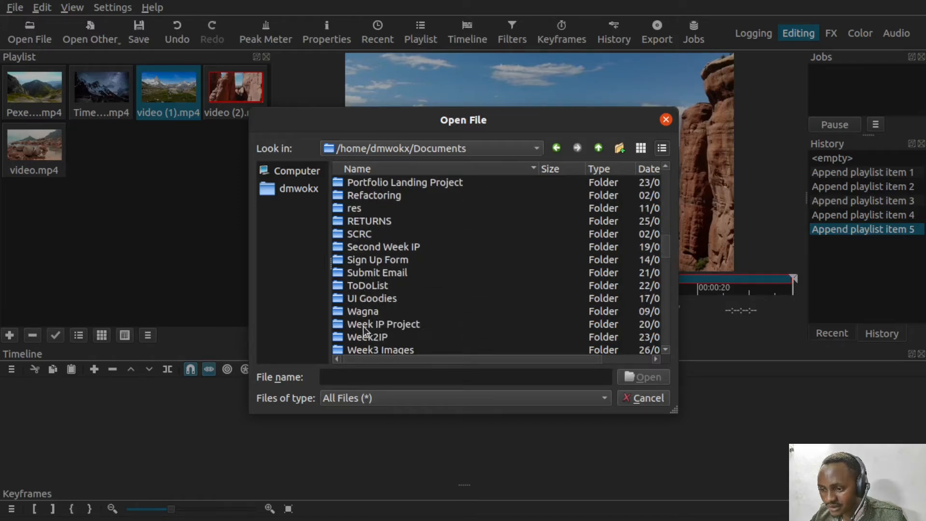
{"action": "scroll", "coordinate": [364, 331], "scroll_direction": "down", "scroll_amount": 1}
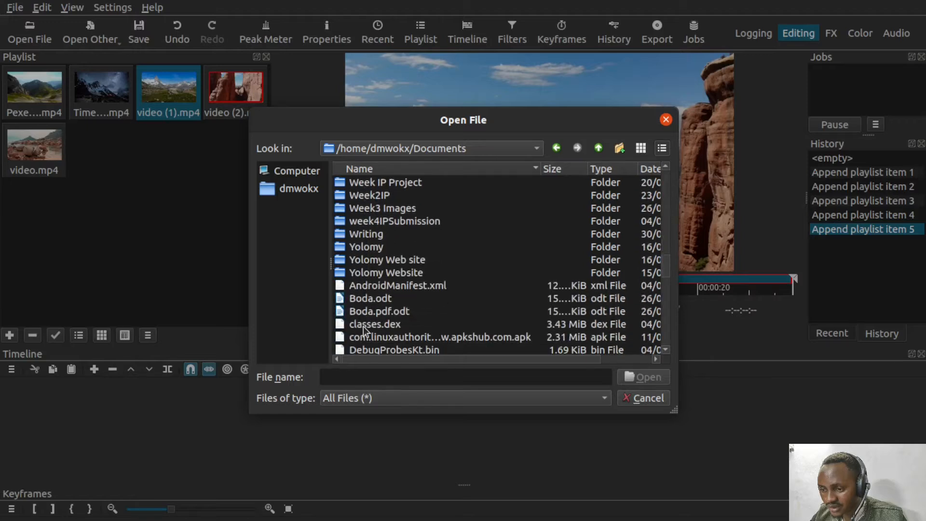
{"action": "scroll", "coordinate": [363, 331], "scroll_direction": "up", "scroll_amount": 7}
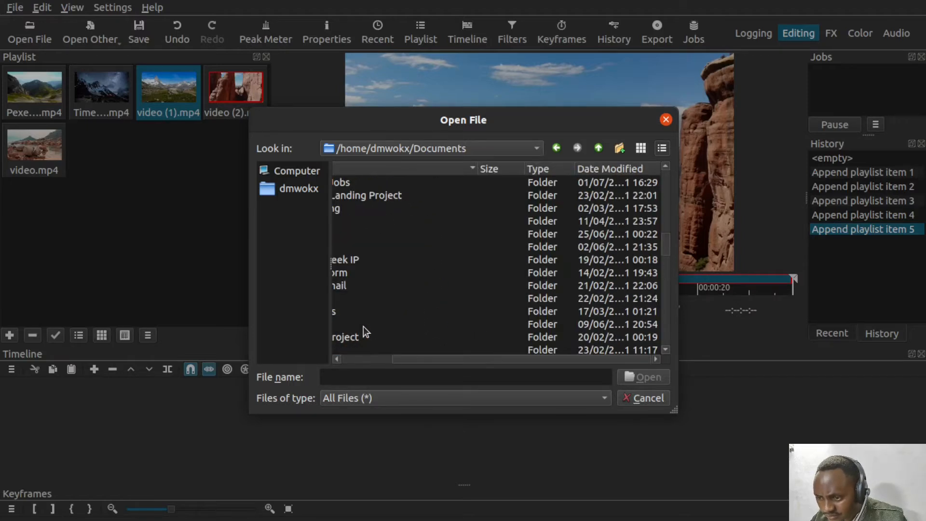
{"action": "scroll", "coordinate": [363, 331], "scroll_direction": "up", "scroll_amount": 8}
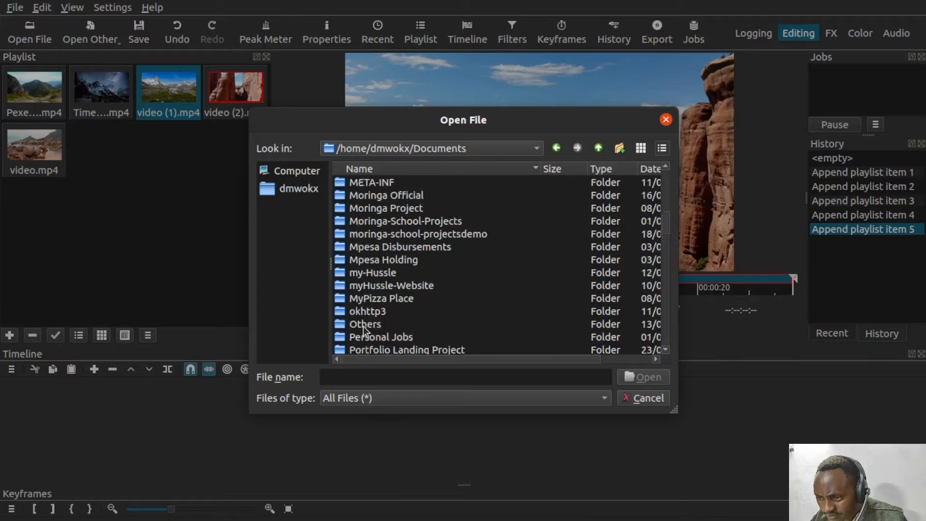
{"action": "scroll", "coordinate": [364, 331], "scroll_direction": "up", "scroll_amount": 2}
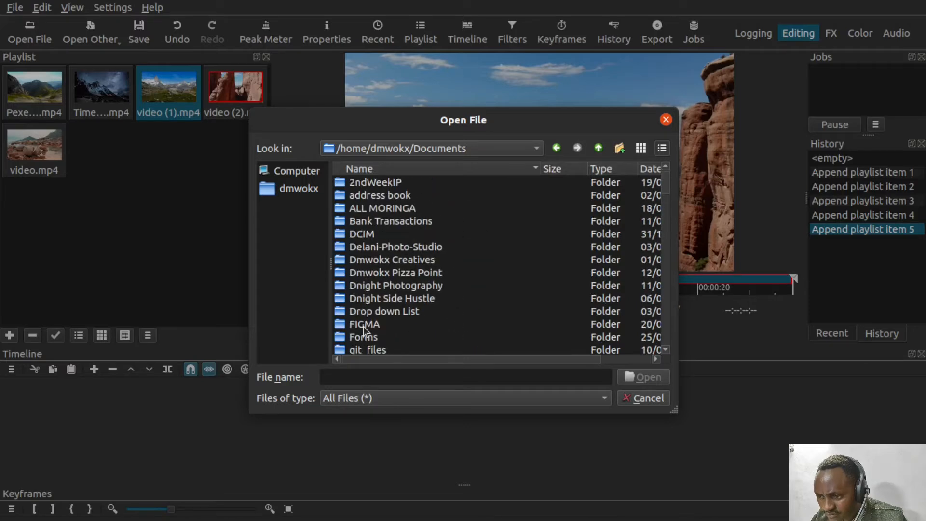
Step: Open Afro Beatmp3.mp3 from the Video Editing/Introoutro Music folder
{"action": "double_click", "coordinate": [376, 261]}
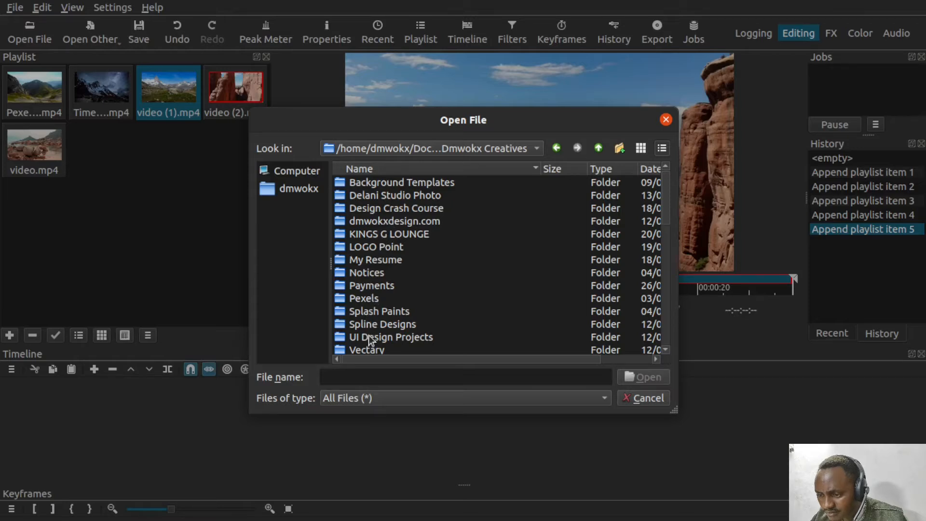
{"action": "scroll", "coordinate": [369, 338], "scroll_direction": "down", "scroll_amount": 3}
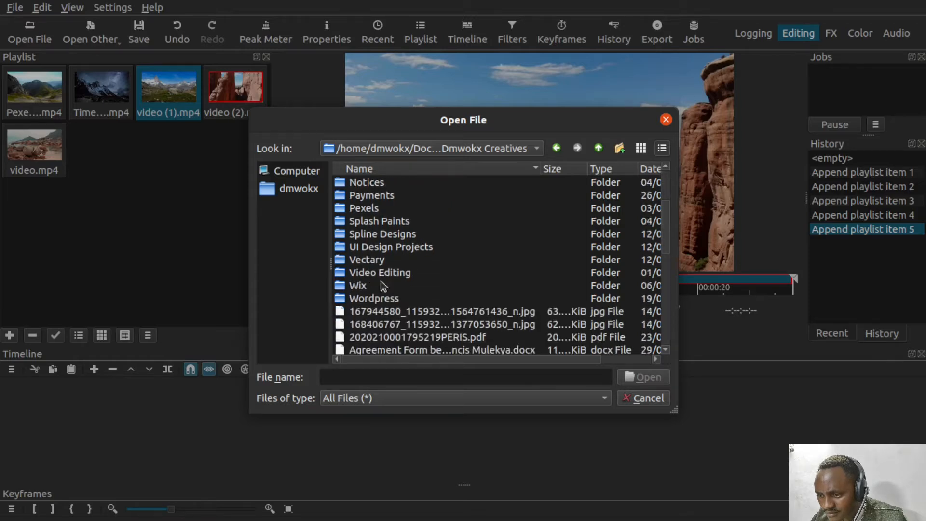
{"action": "double_click", "coordinate": [385, 270]}
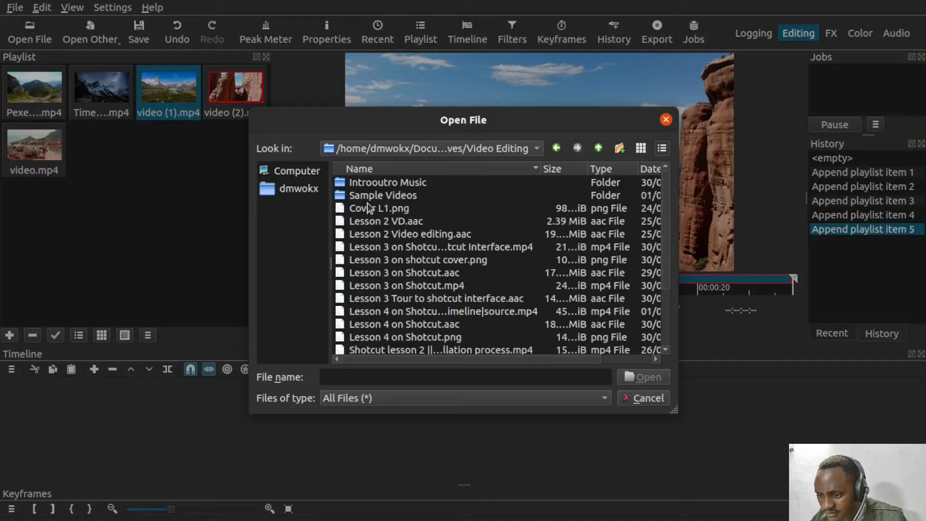
{"action": "double_click", "coordinate": [394, 184]}
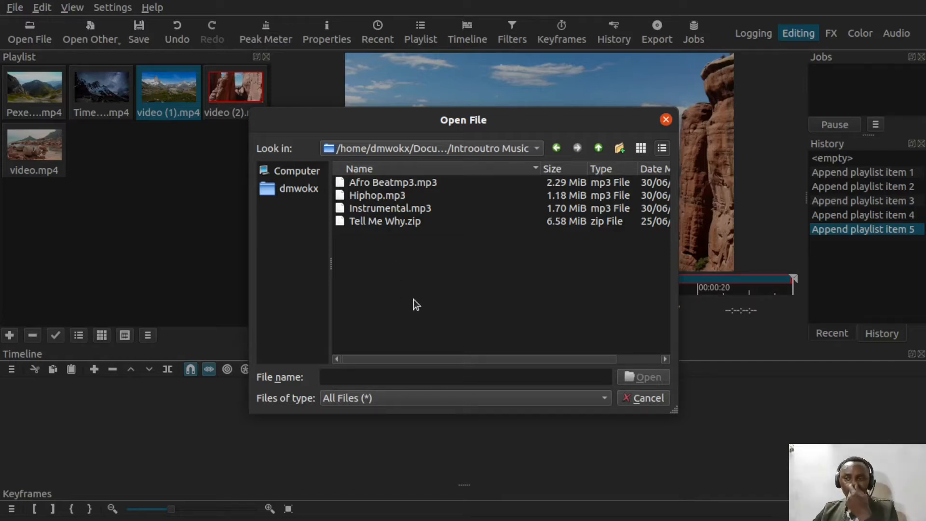
{"action": "left_click", "coordinate": [386, 183]}
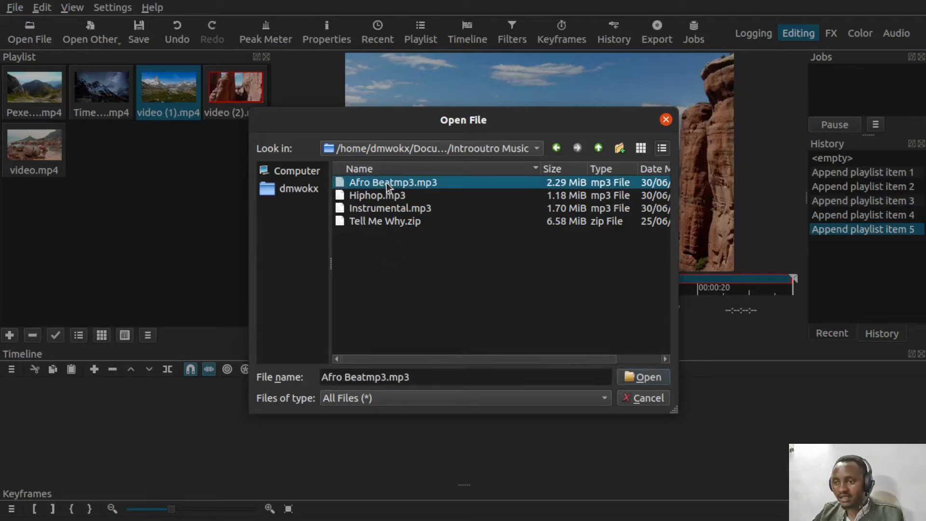
{"action": "left_click", "coordinate": [641, 378]}
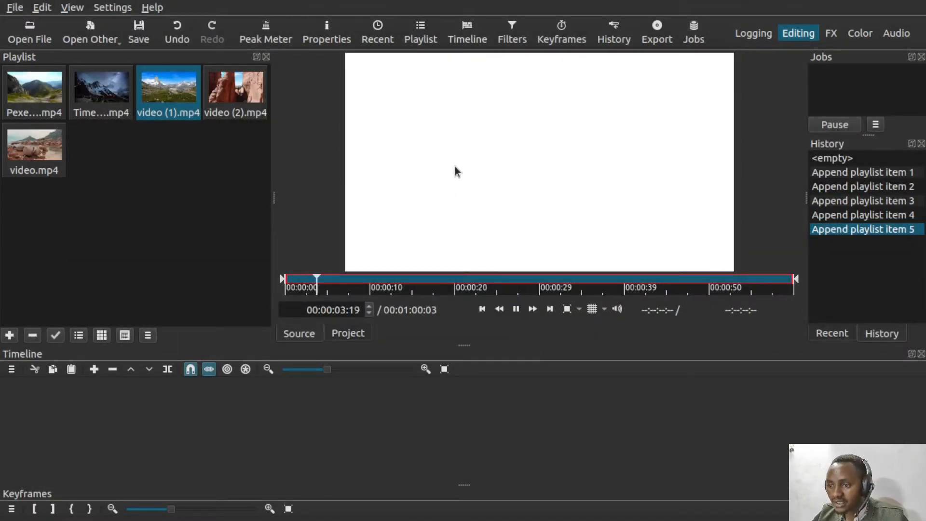
Step: Add the opened Afro Beat music to the playlist and place it at the start of the timeline on a first track
{"action": "left_click_drag", "start_coordinate": [456, 168], "coordinate": [128, 152]}
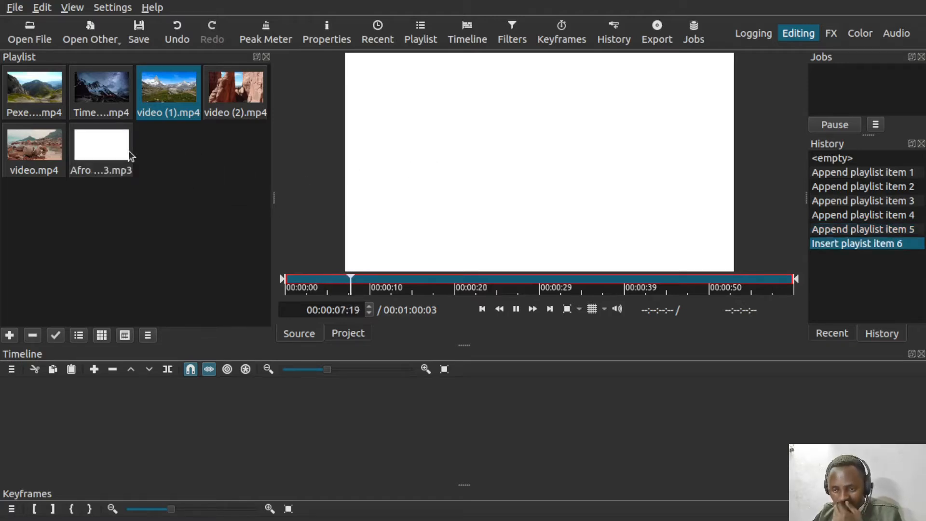
{"action": "key", "text": "Down"}
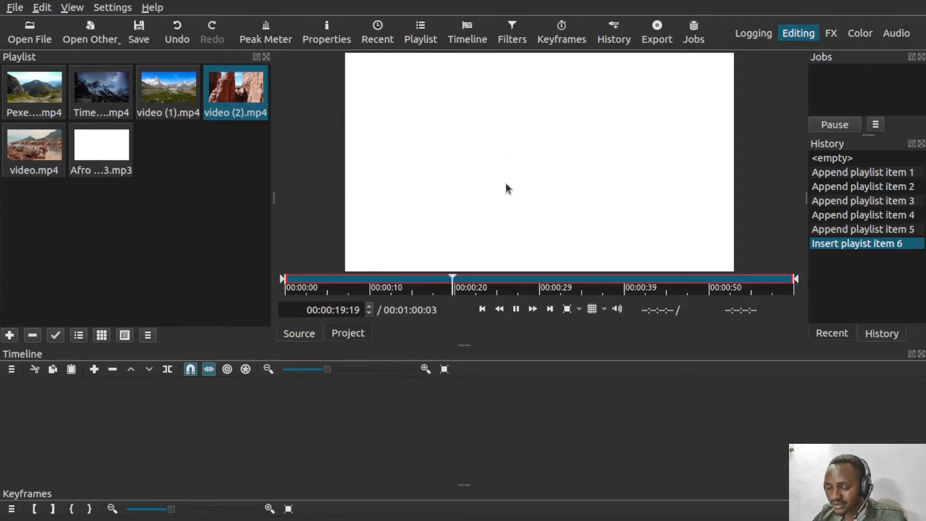
{"action": "left_click_drag", "start_coordinate": [476, 166], "coordinate": [227, 395]}
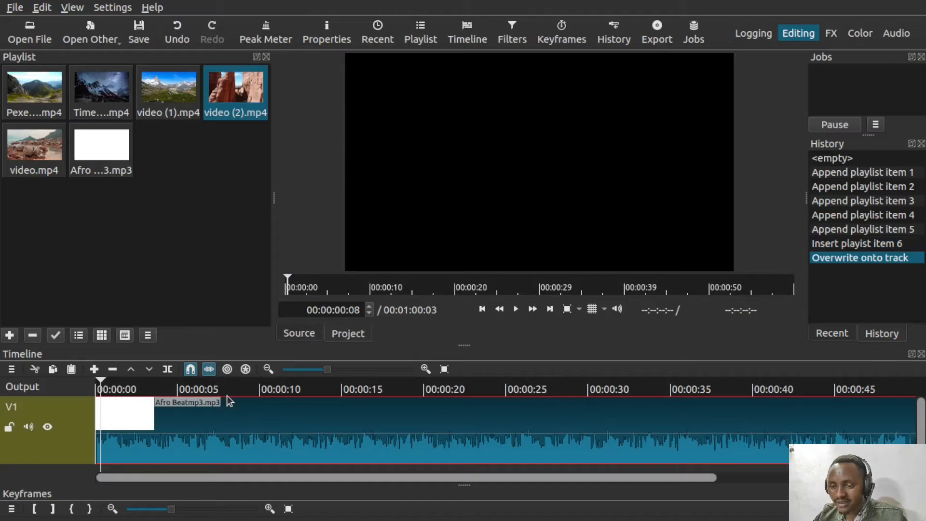
Step: Select video.mp4 in the playlist and add a second video track above the music track
{"action": "left_click", "coordinate": [38, 154]}
{"action": "mouse_move", "coordinate": [39, 154]}
{"action": "left_mouse_down"}
{"action": "mouse_move", "coordinate": [130, 389]}
{"action": "mouse_move", "coordinate": [119, 387]}
{"action": "mouse_move", "coordinate": [130, 281]}
{"action": "mouse_move", "coordinate": [108, 230]}
{"action": "mouse_move", "coordinate": [30, 151]}
{"action": "left_mouse_up"}
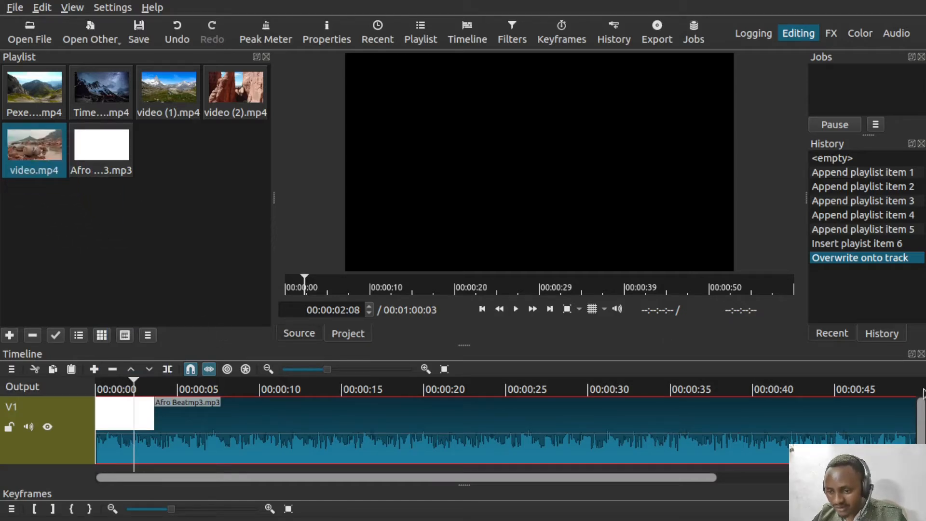
{"action": "scroll", "coordinate": [920, 427], "scroll_direction": "down", "scroll_amount": 1}
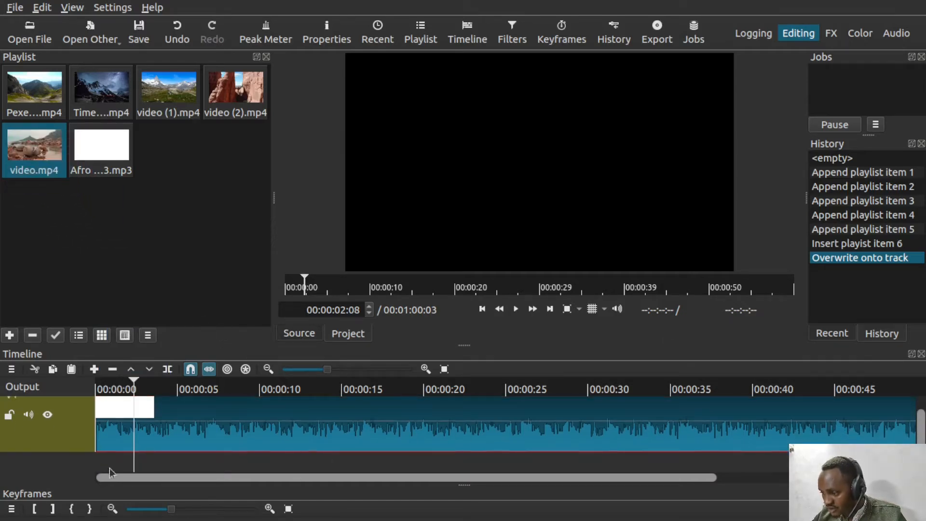
{"action": "right_click", "coordinate": [114, 425]}
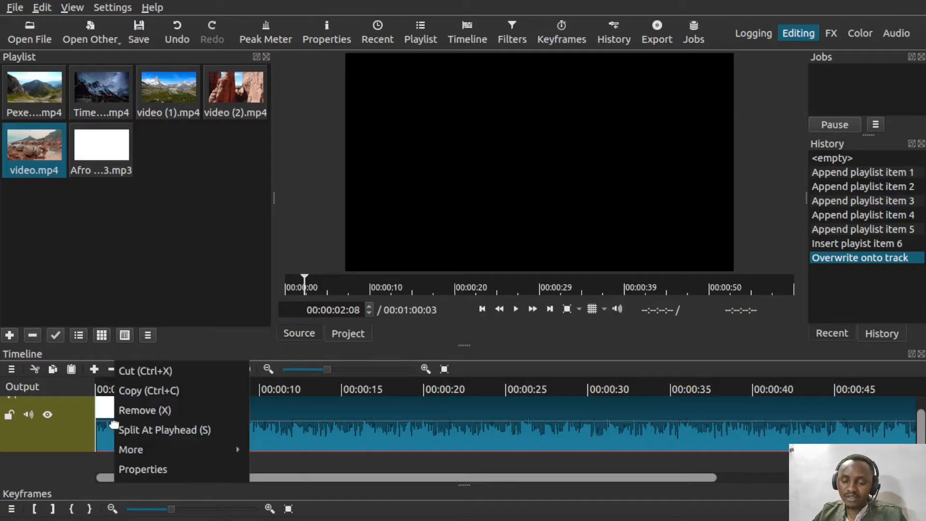
{"action": "left_click", "coordinate": [77, 427]}
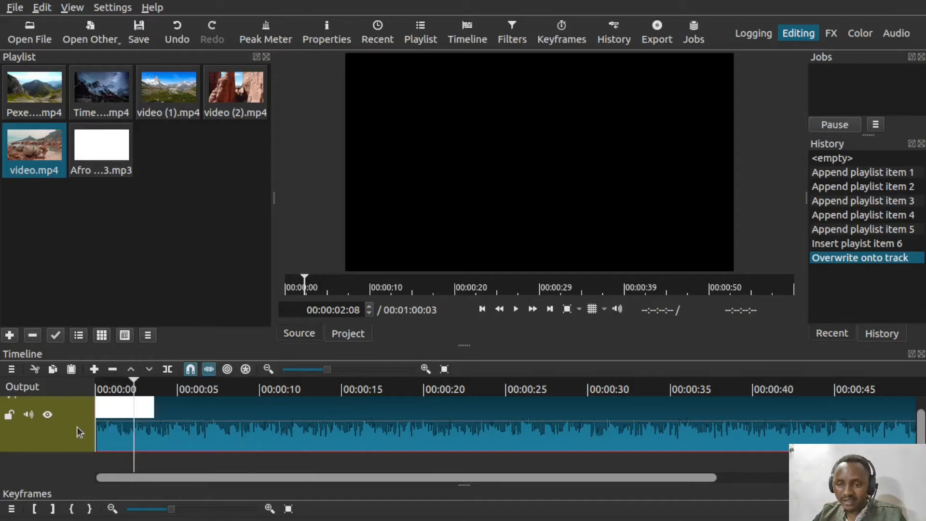
{"action": "left_click", "coordinate": [77, 426]}
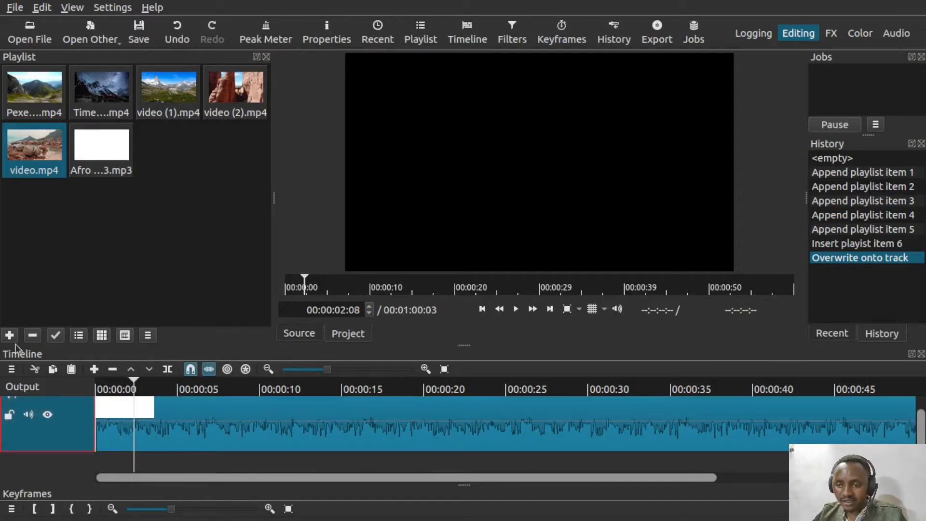
{"action": "left_click", "coordinate": [11, 370]}
{"action": "mouse_move", "coordinate": [6, 379]}
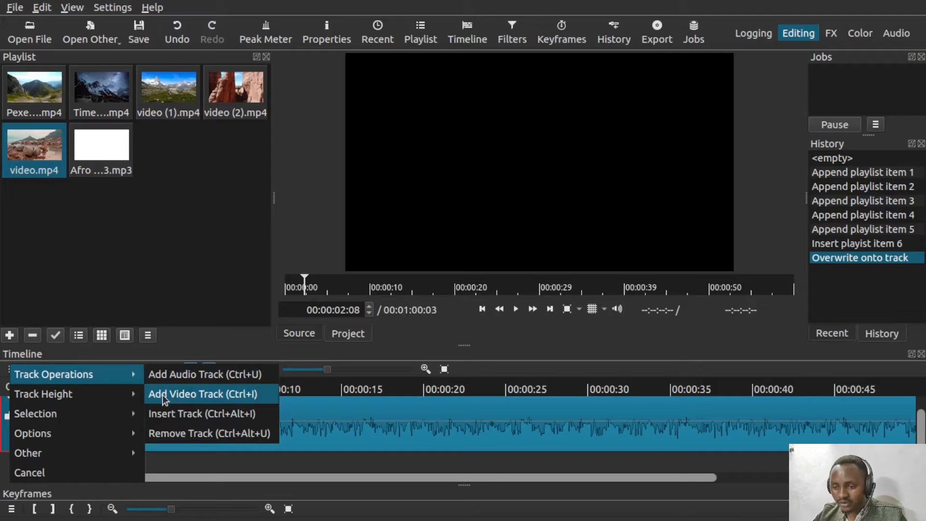
{"action": "left_click", "coordinate": [205, 396]}
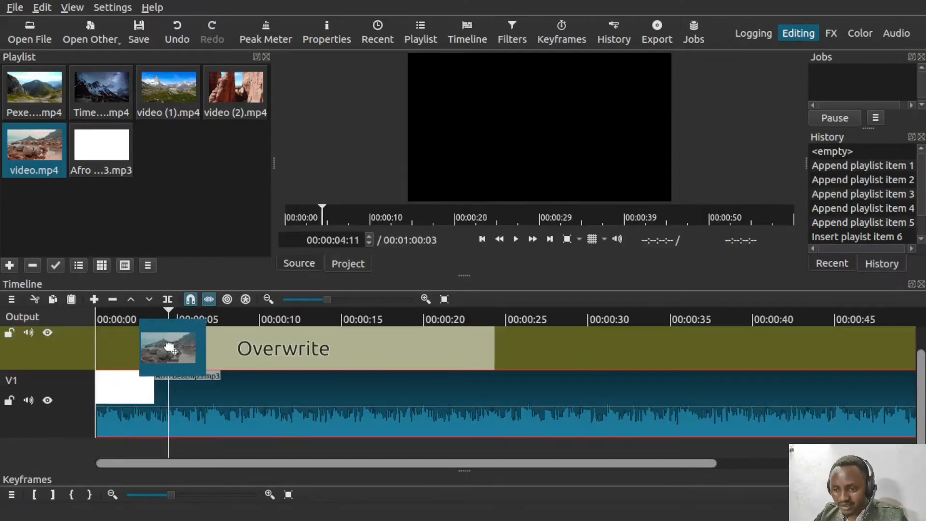
Step: Place video.mp4 at the very start of the upper video track and mute the V1 music track
{"action": "left_click_drag", "start_coordinate": [168, 345], "coordinate": [102, 337]}
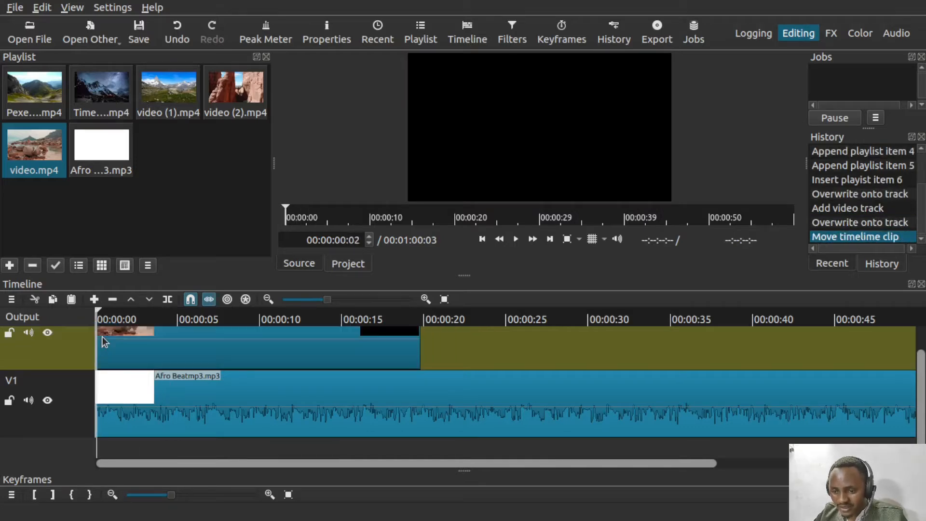
{"action": "left_click", "coordinate": [29, 400]}
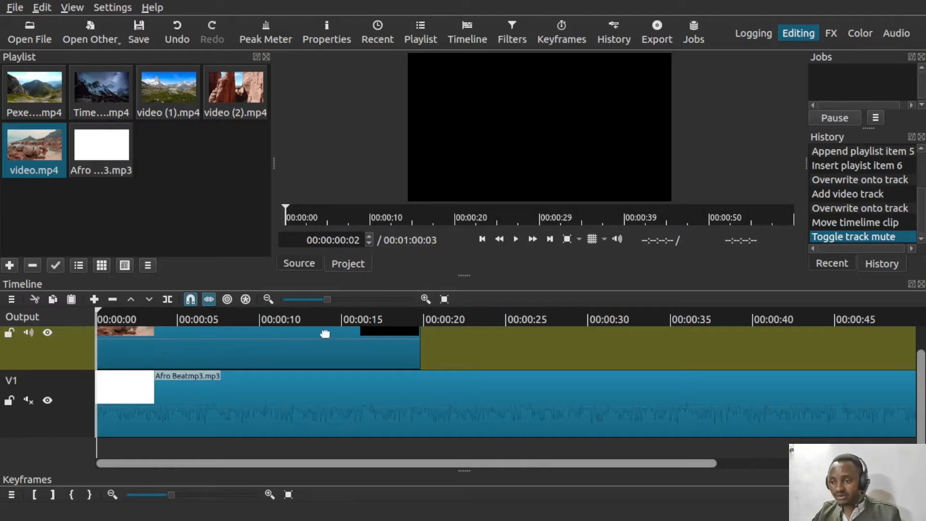
Step: Place the Pexels clip at about 22 seconds and the night sky time lapse at about 35 seconds on the upper video track
{"action": "left_click", "coordinate": [454, 355]}
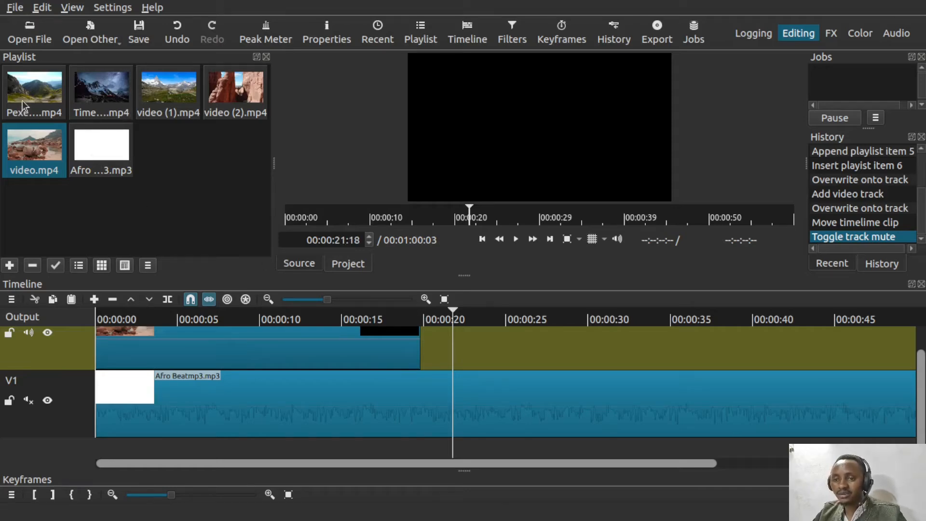
{"action": "left_click_drag", "start_coordinate": [19, 94], "coordinate": [467, 350]}
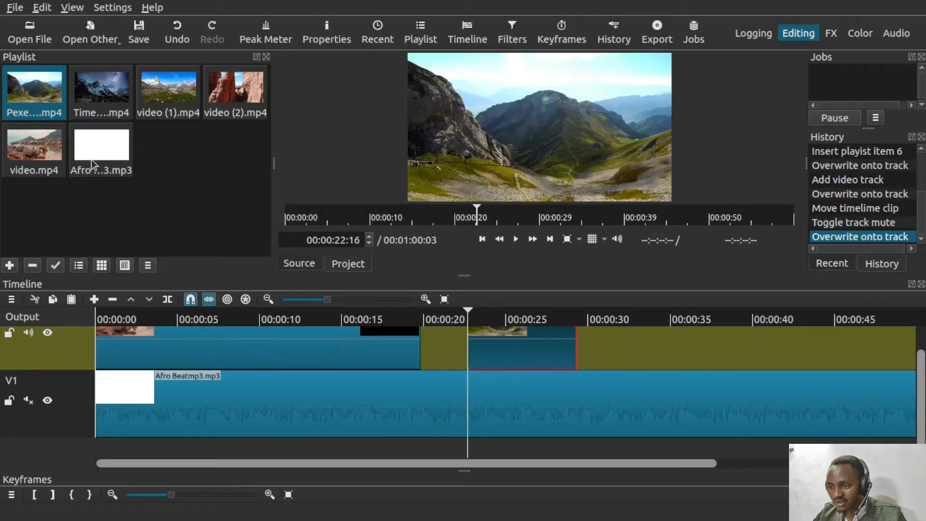
{"action": "left_click", "coordinate": [96, 93]}
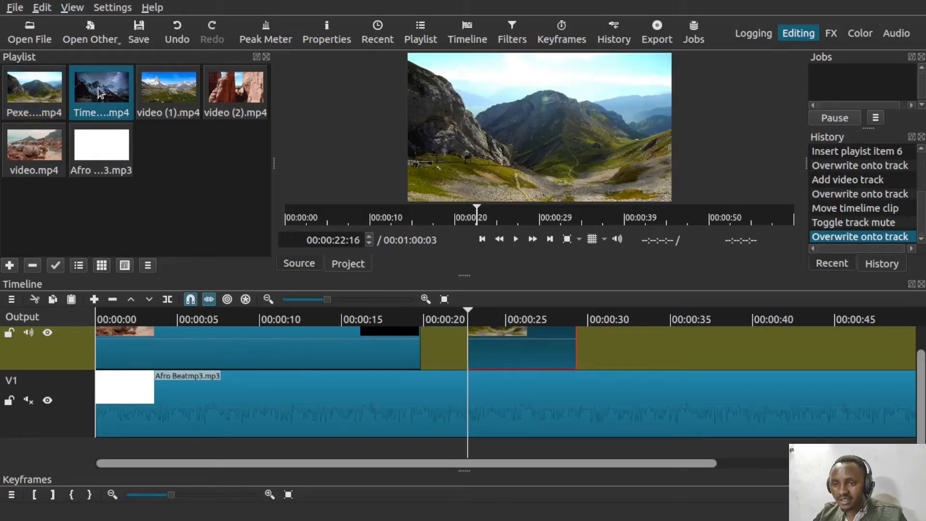
{"action": "left_click_drag", "start_coordinate": [98, 92], "coordinate": [470, 344]}
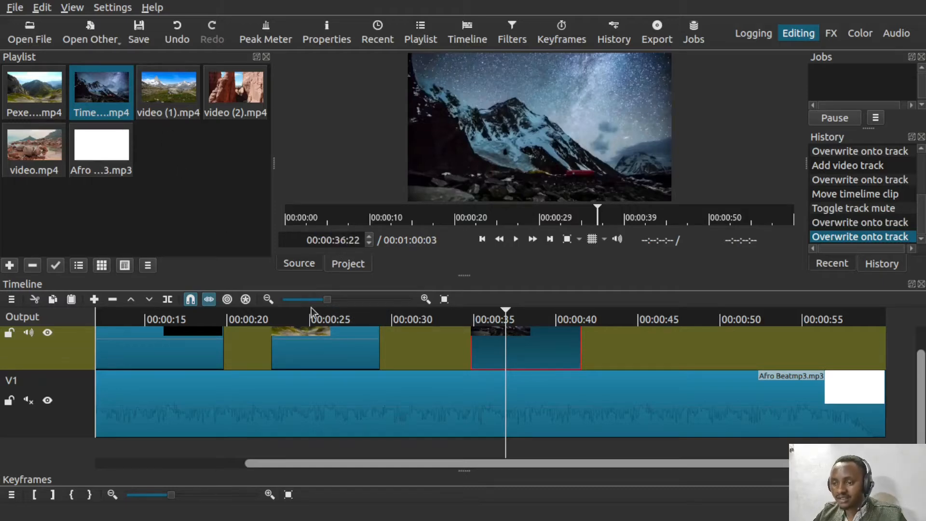
Step: Move the Pexels clip on the upper video track so it starts directly at the end of video.mp4
{"action": "scroll", "coordinate": [311, 308], "scroll_direction": "left", "scroll_amount": 2}
{"action": "scroll", "coordinate": [311, 308], "scroll_direction": "left", "scroll_amount": 2}
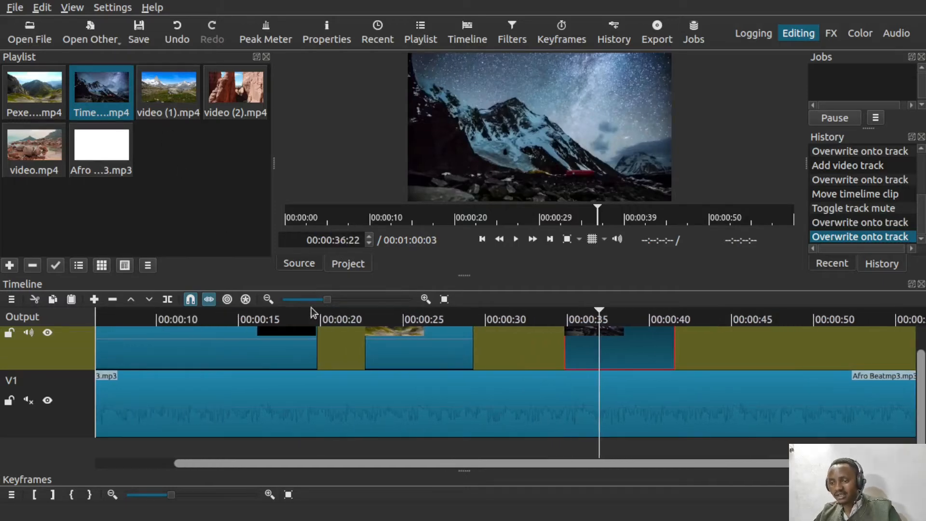
{"action": "left_click", "coordinate": [387, 339]}
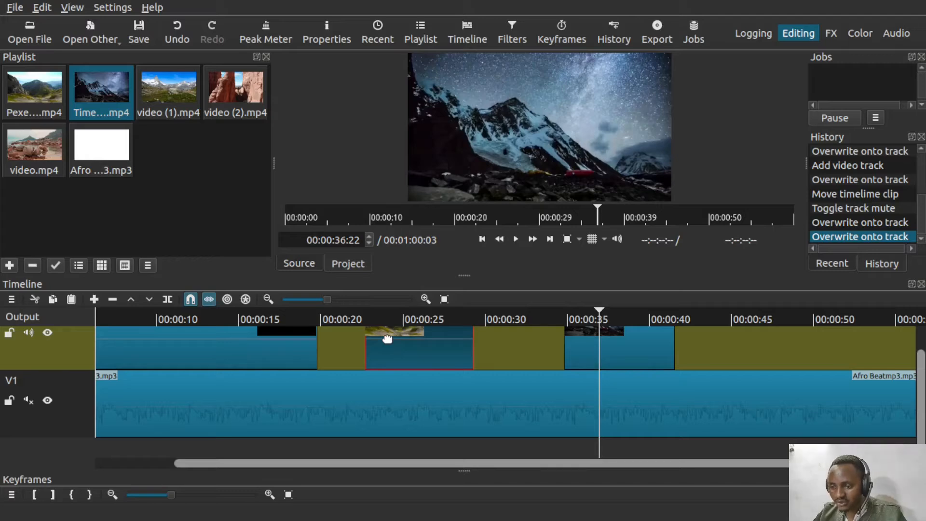
{"action": "left_click_drag", "start_coordinate": [386, 337], "coordinate": [432, 356]}
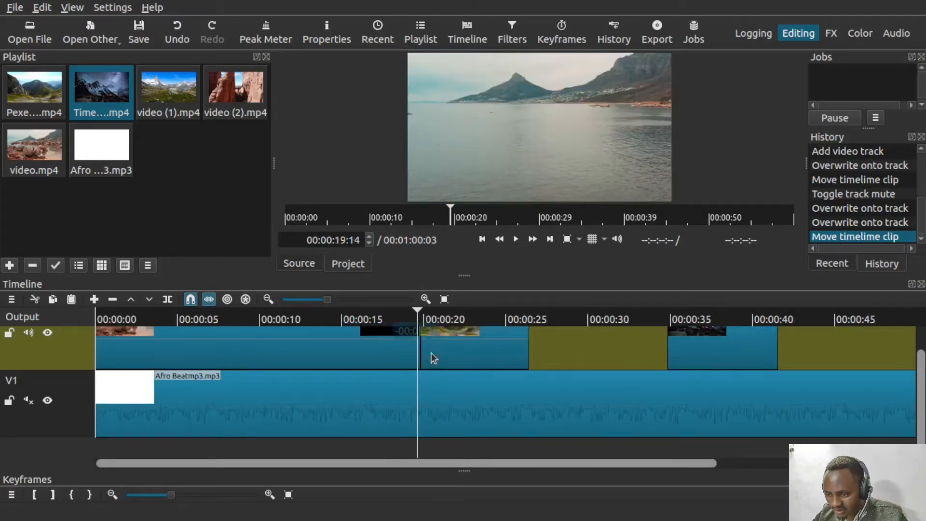
Step: Move the night sky time lapse on the upper video track so it starts directly at the end of the Pexels clip
{"action": "left_click", "coordinate": [700, 350]}
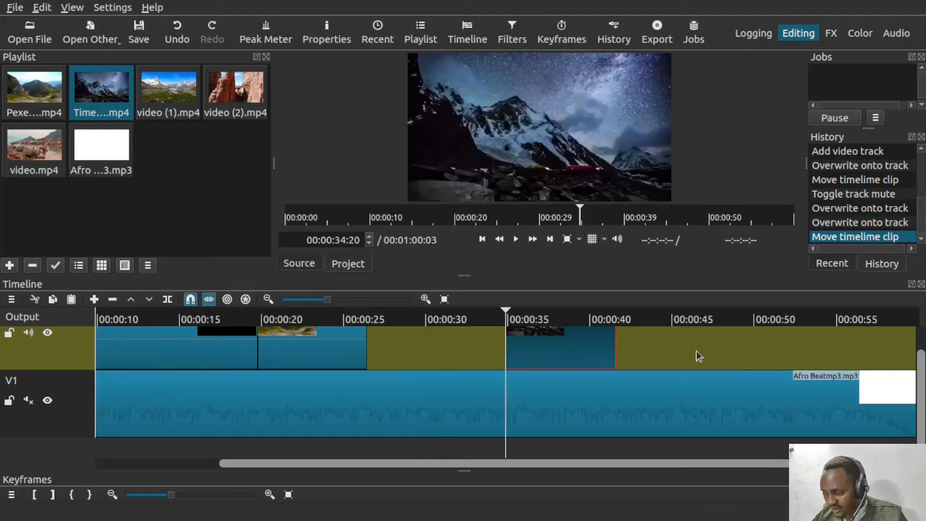
{"action": "mouse_move", "coordinate": [531, 348]}
{"action": "left_mouse_down"}
{"action": "mouse_move", "coordinate": [492, 355]}
{"action": "mouse_move", "coordinate": [532, 355]}
{"action": "mouse_move", "coordinate": [521, 359]}
{"action": "mouse_move", "coordinate": [528, 364]}
{"action": "left_mouse_up"}
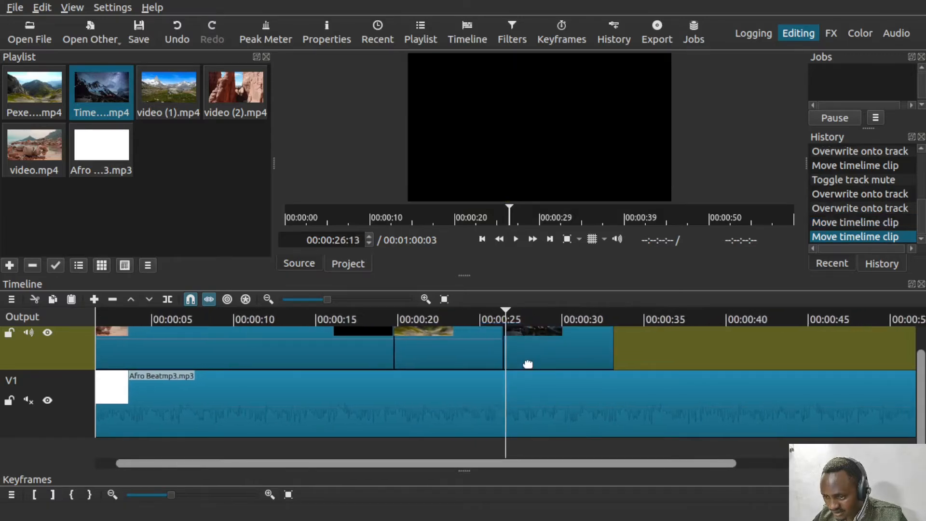
{"action": "left_click", "coordinate": [661, 351]}
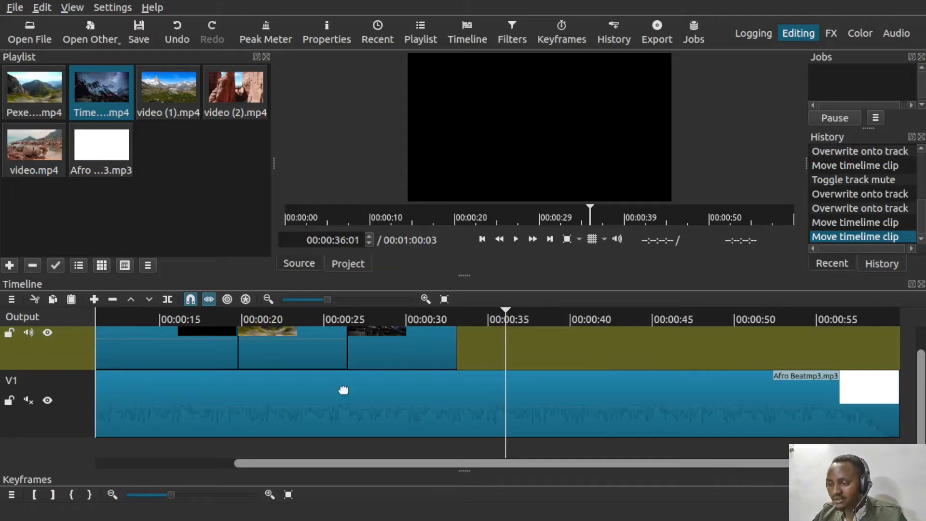
Step: Play the timeline from the start and around the clip boundaries to review the cuts between the three clips
{"action": "left_click", "coordinate": [112, 320]}
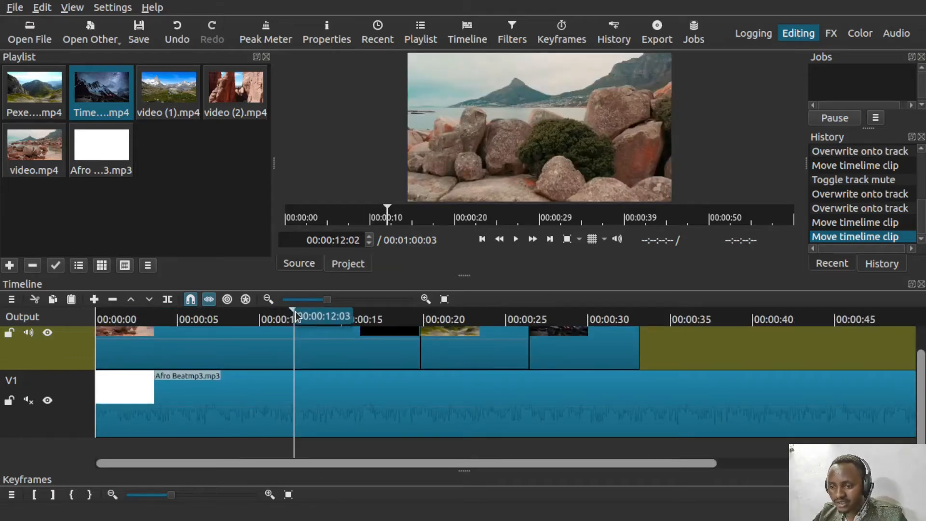
{"action": "left_click_drag", "start_coordinate": [294, 311], "coordinate": [88, 320]}
{"action": "key", "text": "space"}
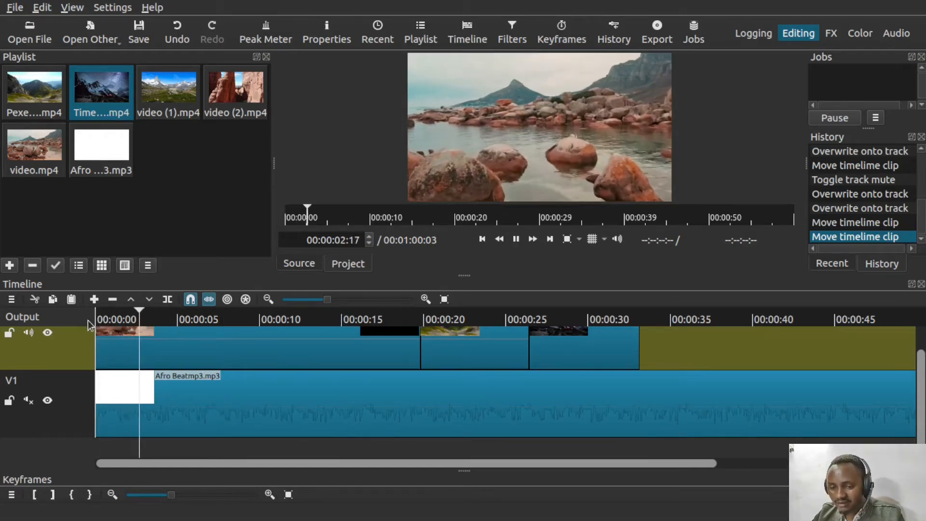
{"action": "left_click", "coordinate": [313, 317]}
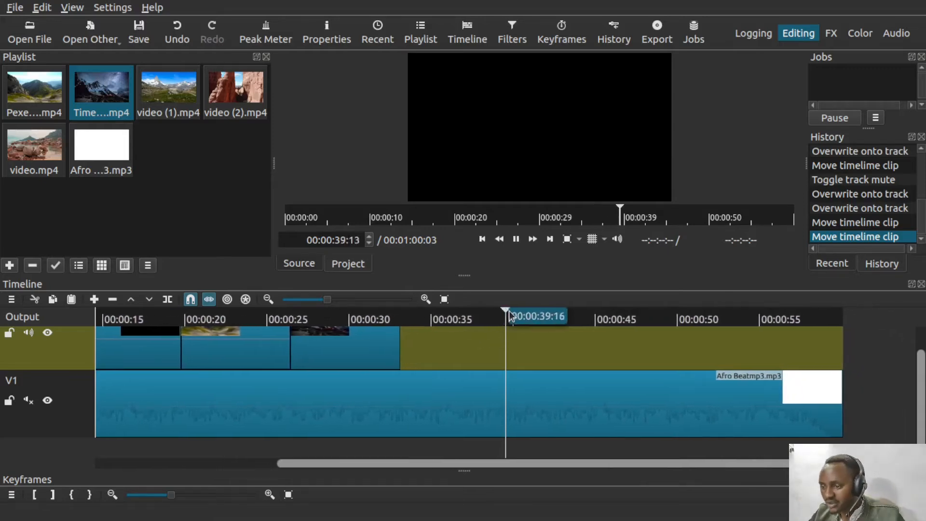
{"action": "left_click_drag", "start_coordinate": [511, 314], "coordinate": [407, 311]}
{"action": "key", "text": "space"}
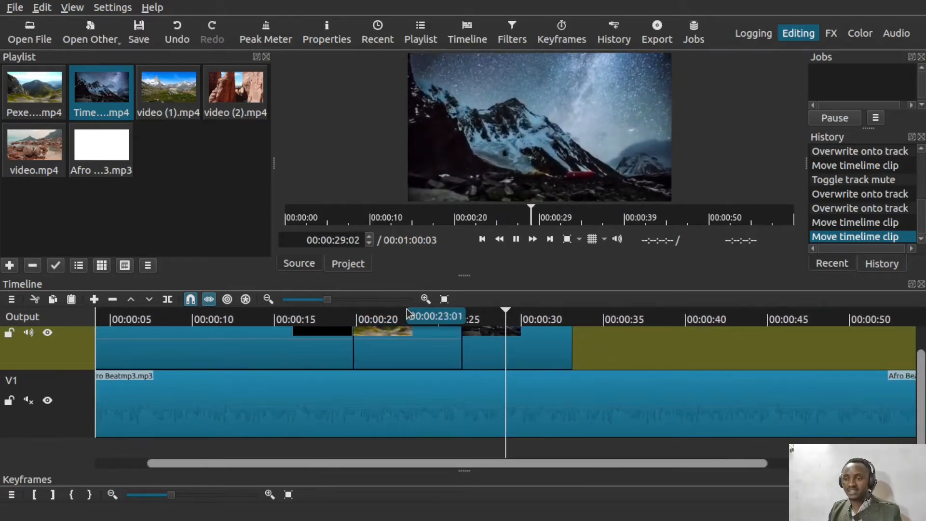
{"action": "left_click", "coordinate": [279, 317]}
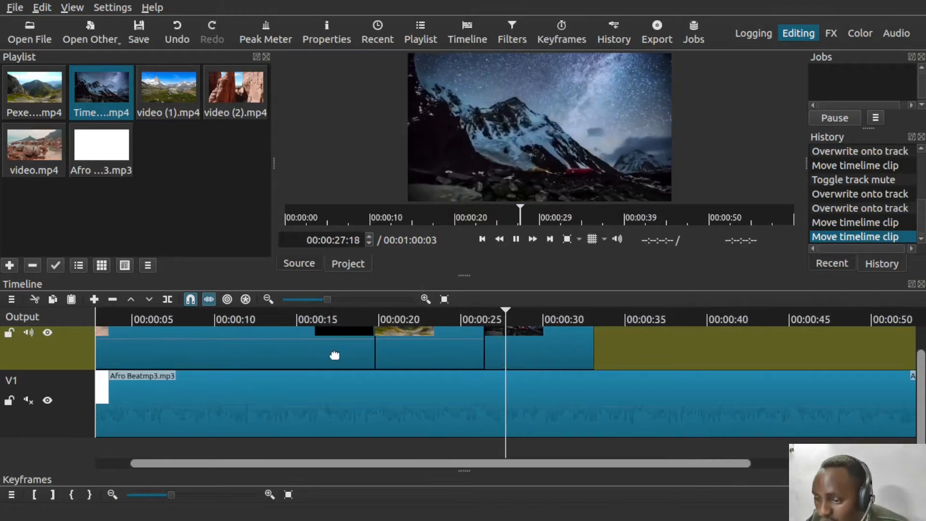
{"action": "left_click", "coordinate": [404, 344]}
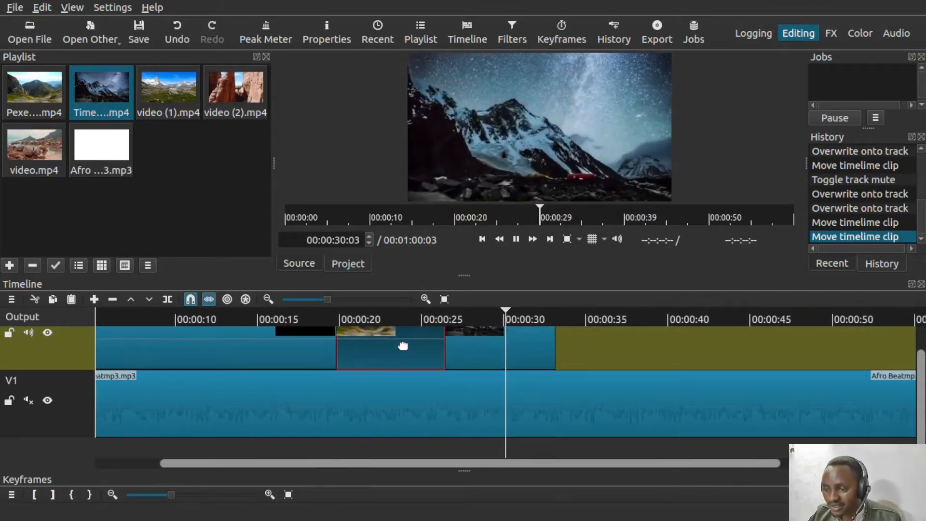
{"action": "key", "text": "space"}
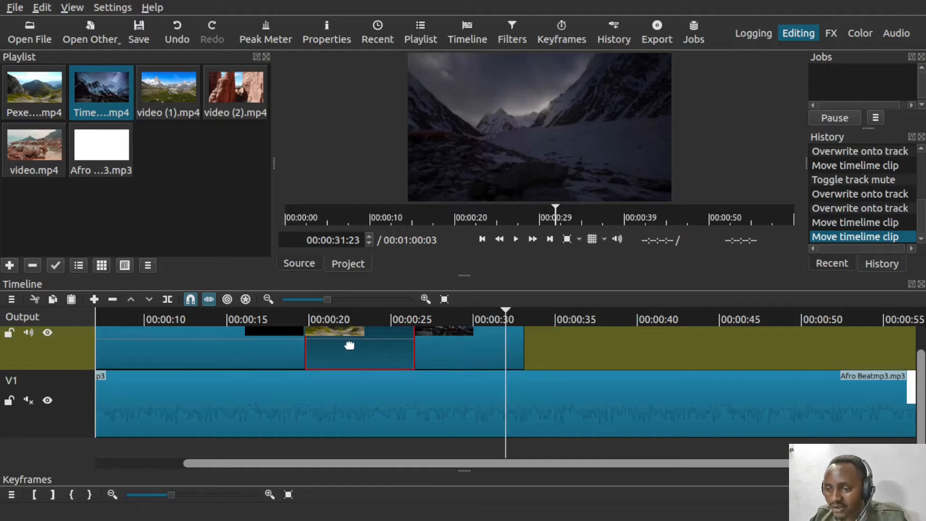
Step: Overlap the Pexels clip with video.mp4 and the night sky clip with the Pexels clip, creating transitions of about 2 seconds each
{"action": "key", "text": "Up"}
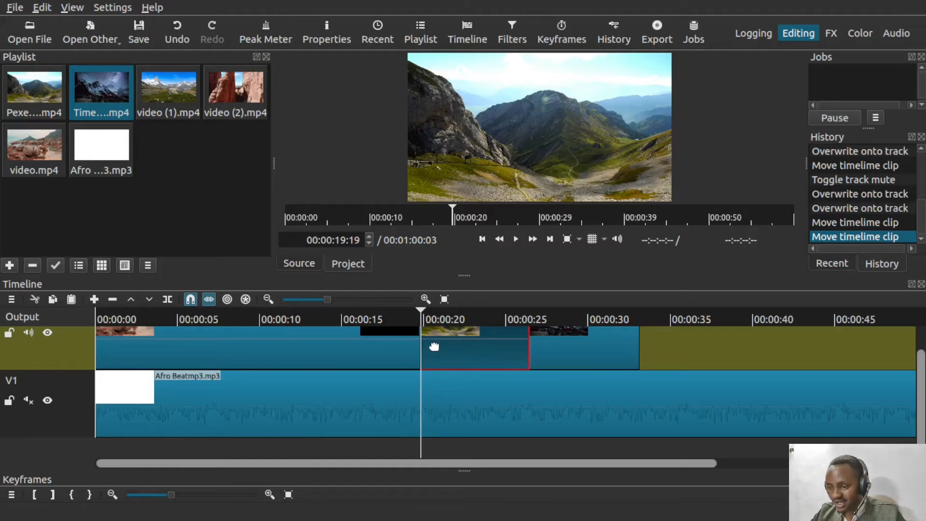
{"action": "left_click_drag", "start_coordinate": [434, 347], "coordinate": [386, 355]}
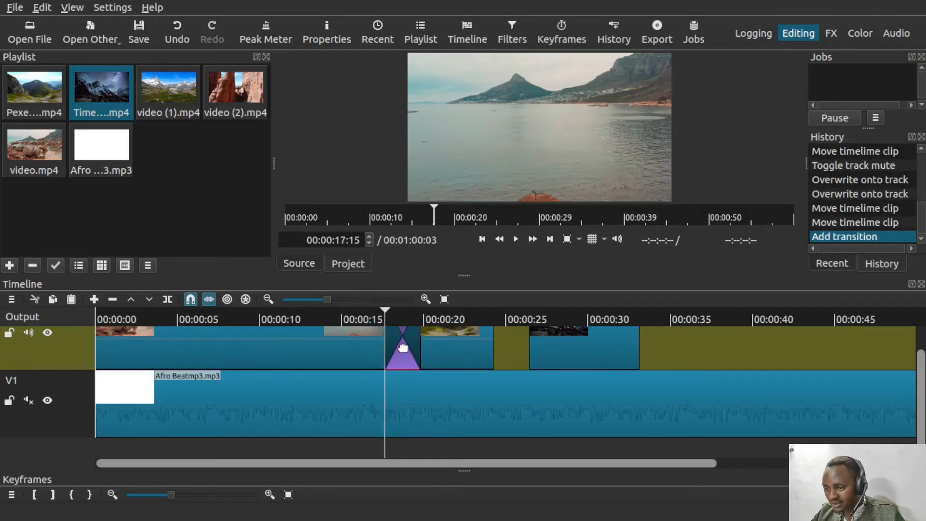
{"action": "left_click_drag", "start_coordinate": [548, 351], "coordinate": [460, 360]}
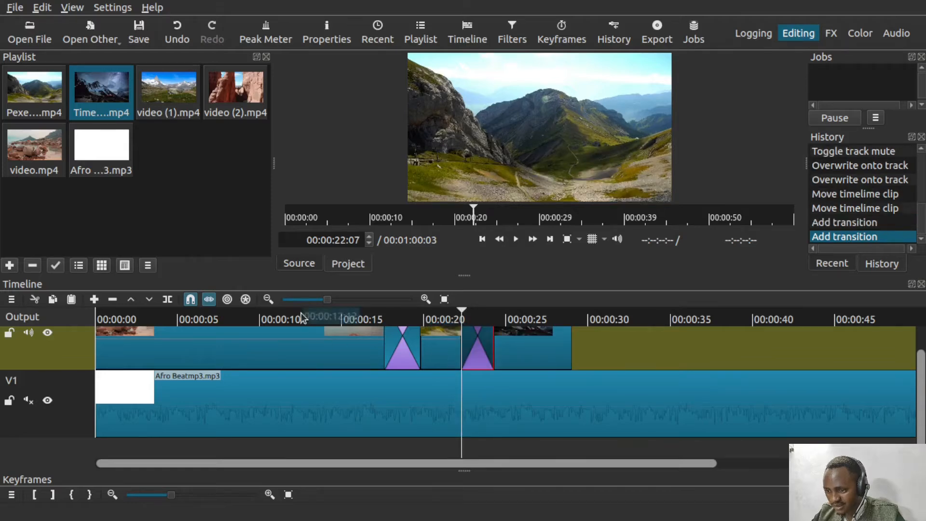
Step: Play the timeline from about 14 seconds to past the last clip to preview both transitions
{"action": "left_click", "coordinate": [331, 319]}
{"action": "key", "text": "space"}
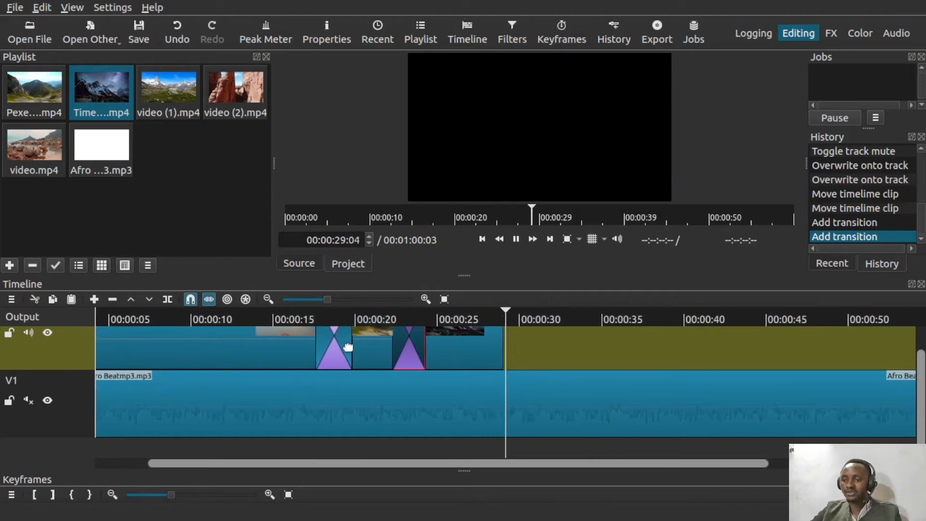
{"action": "key", "text": "space"}
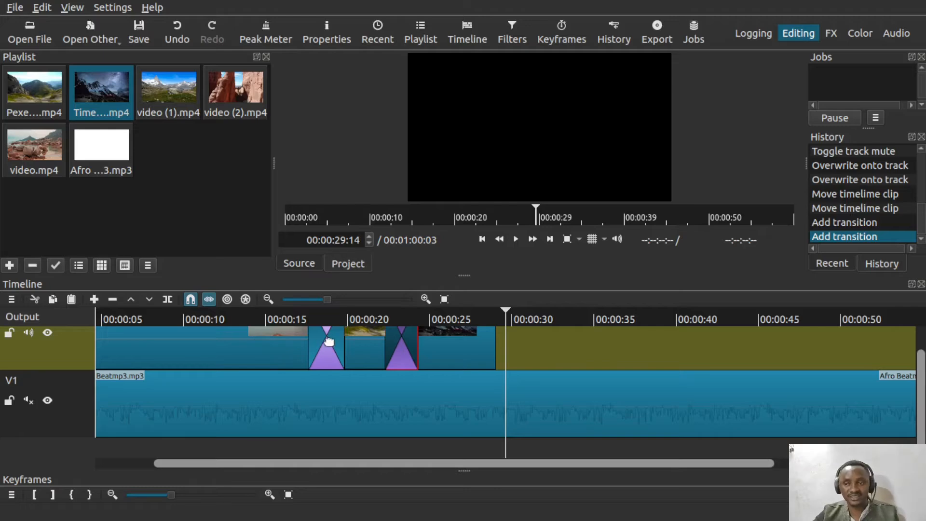
Step: Open the properties of the transition between video.mp4 and the Pexels clip and enlarge the area above the timeline
{"action": "left_click", "coordinate": [328, 341]}
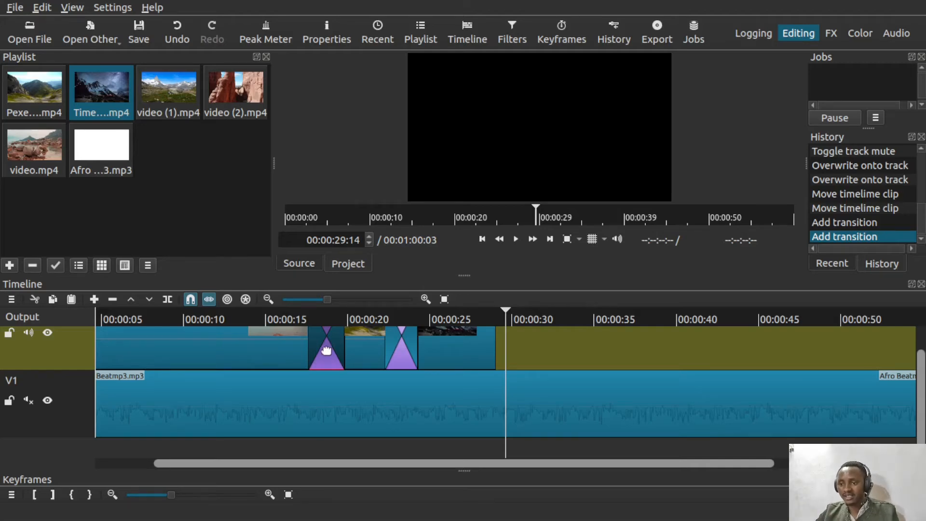
{"action": "right_click", "coordinate": [327, 333]}
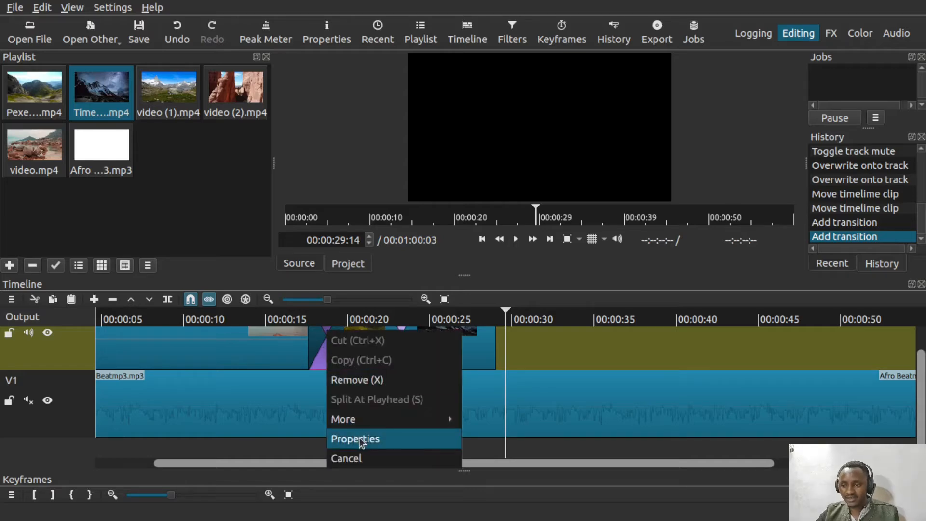
{"action": "left_click", "coordinate": [361, 440]}
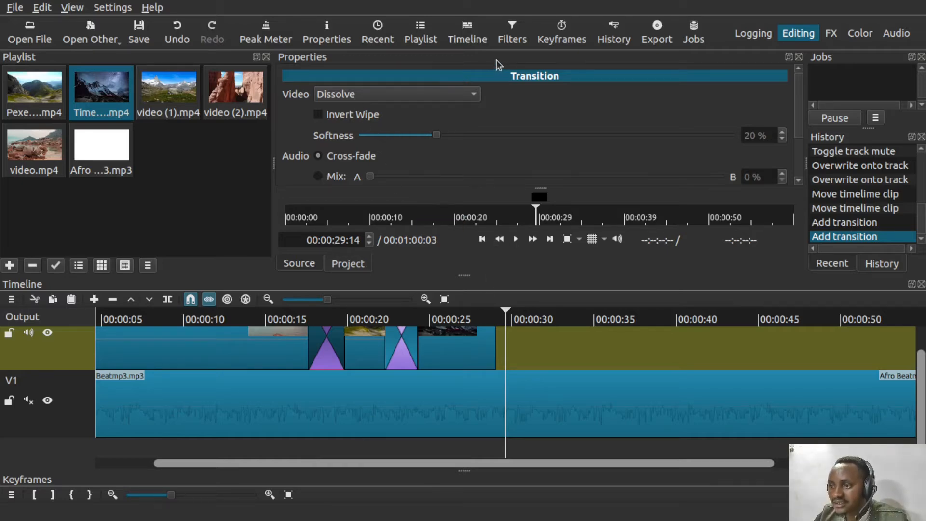
{"action": "left_click_drag", "start_coordinate": [497, 61], "coordinate": [421, 120]}
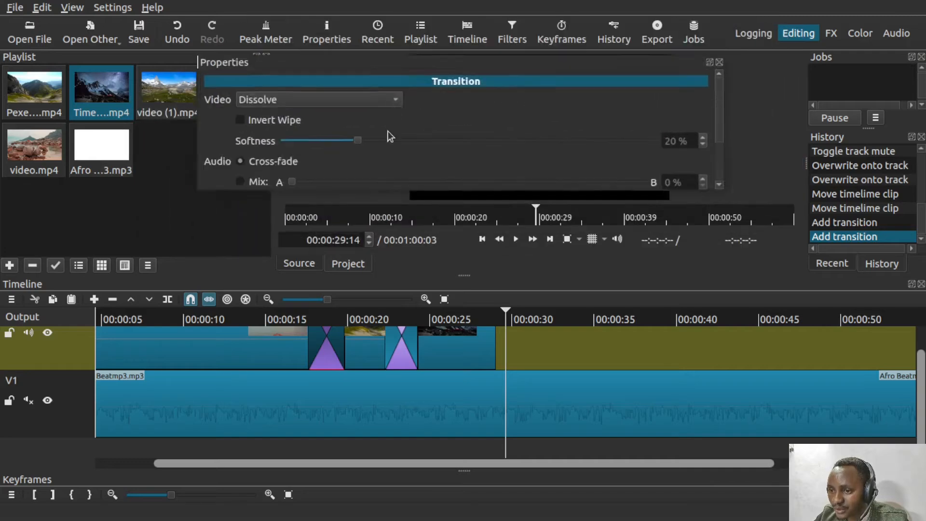
{"action": "double_click", "coordinate": [499, 62]}
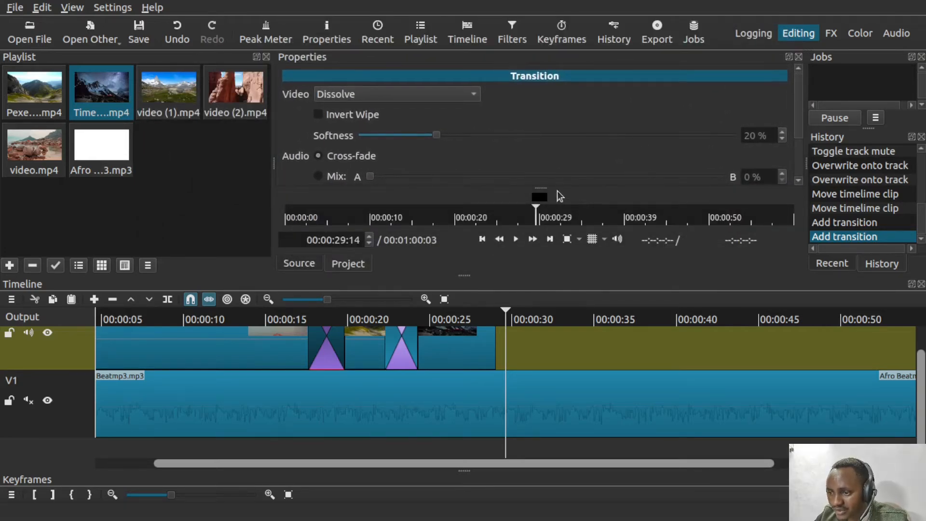
{"action": "left_click_drag", "start_coordinate": [560, 189], "coordinate": [554, 275]}
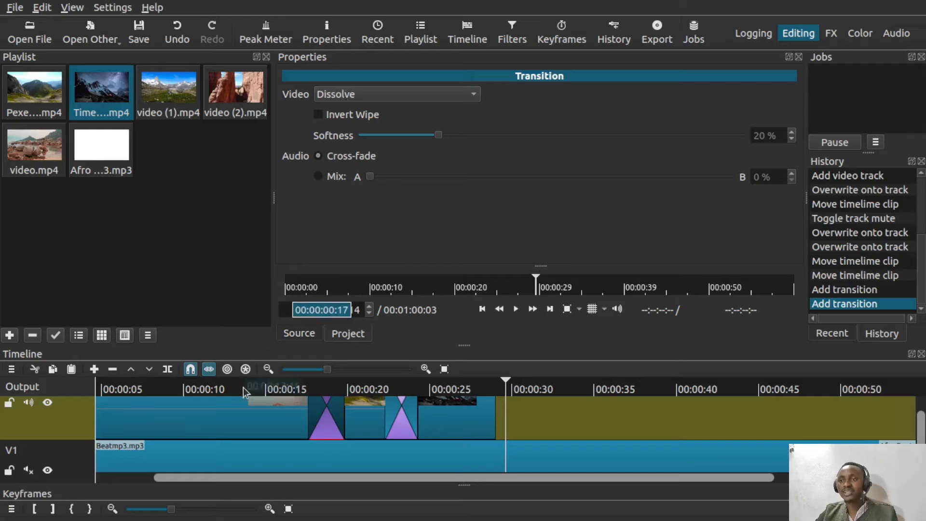
Step: Play from about 14 seconds and pause at about 18 seconds, inside the first transition
{"action": "scroll", "coordinate": [263, 407], "scroll_direction": "down", "scroll_amount": 3}
{"action": "scroll", "coordinate": [264, 410], "scroll_direction": "up", "scroll_amount": 1}
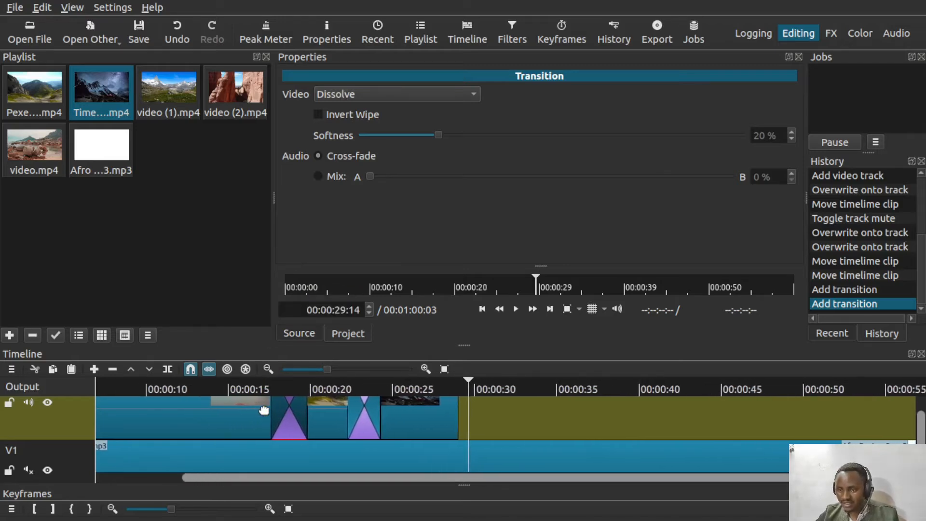
{"action": "scroll", "coordinate": [223, 390], "scroll_direction": "up", "scroll_amount": 3}
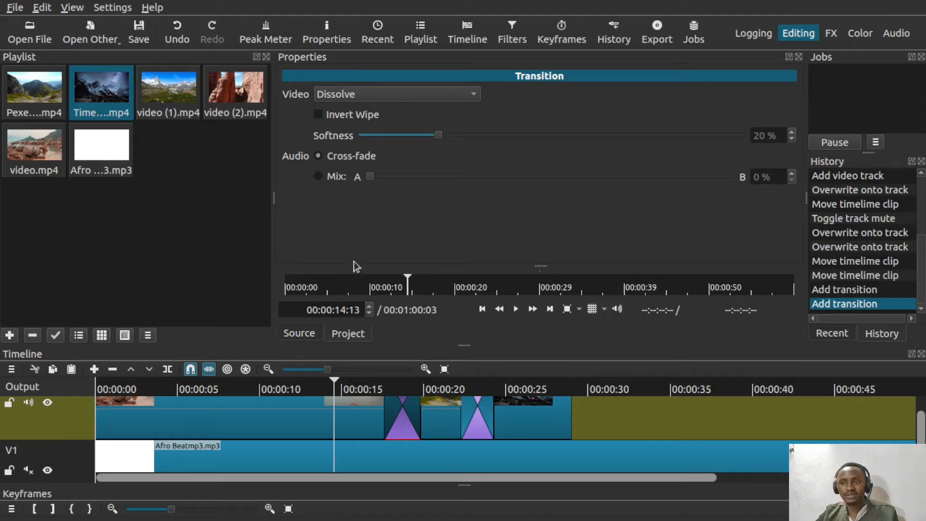
{"action": "key", "text": "space"}
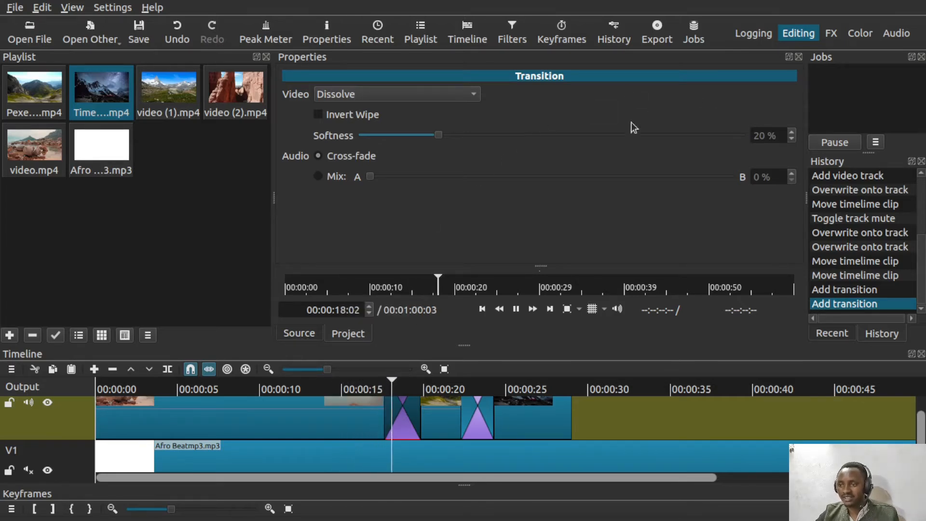
{"action": "key", "text": "space"}
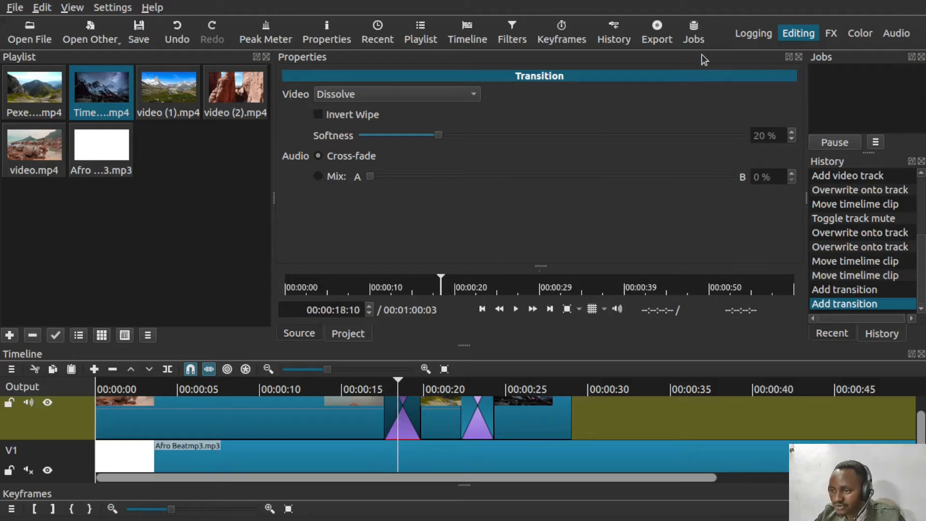
Step: Float the transition properties as a narrower, taller window over the playlist, clear of the video preview
{"action": "left_click_drag", "start_coordinate": [804, 89], "coordinate": [717, 89]}
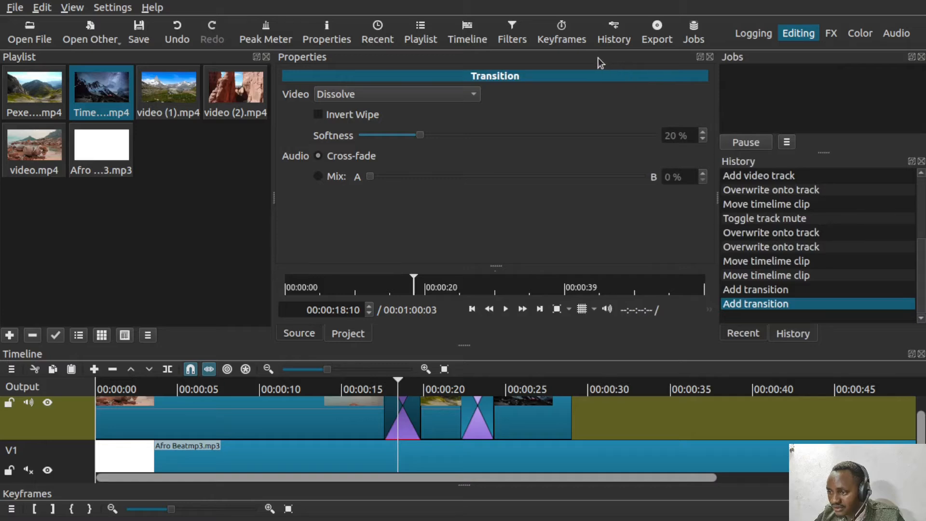
{"action": "left_click_drag", "start_coordinate": [598, 58], "coordinate": [338, 60]}
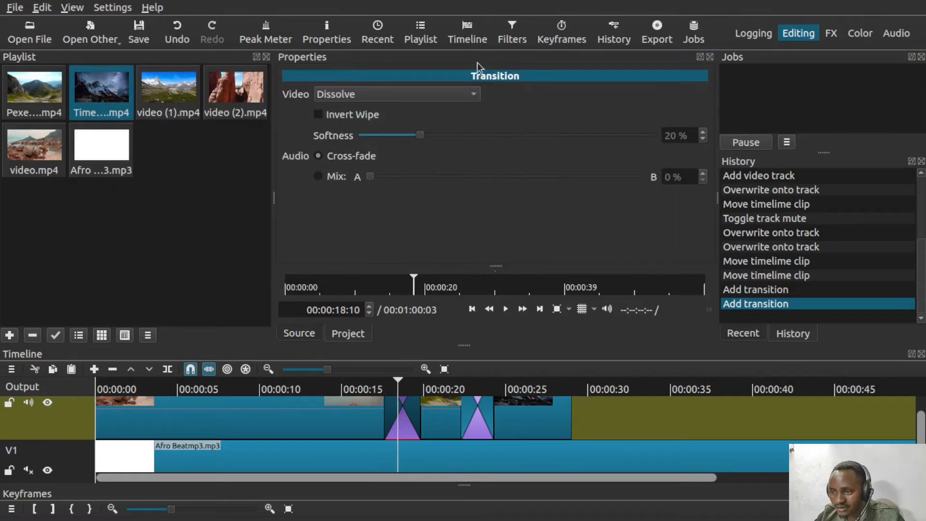
{"action": "left_click_drag", "start_coordinate": [490, 59], "coordinate": [204, 13]}
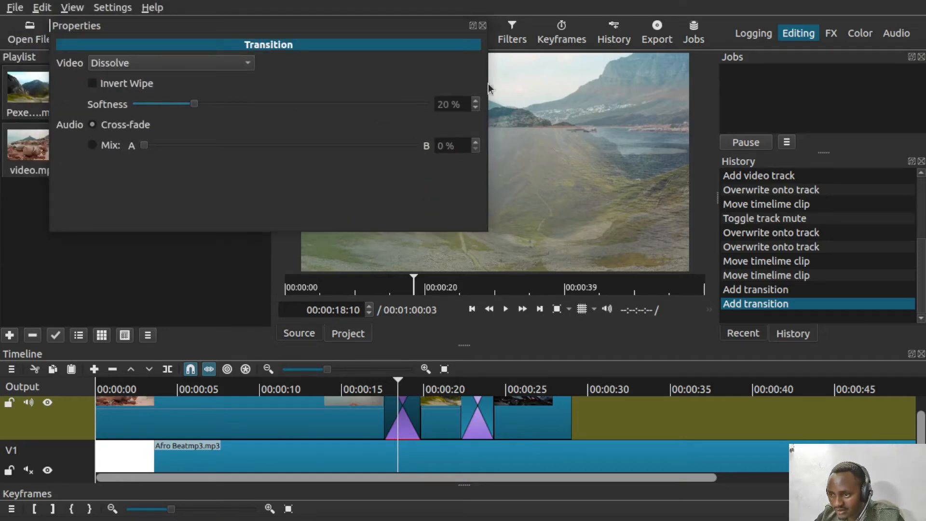
{"action": "left_click_drag", "start_coordinate": [486, 83], "coordinate": [285, 120]}
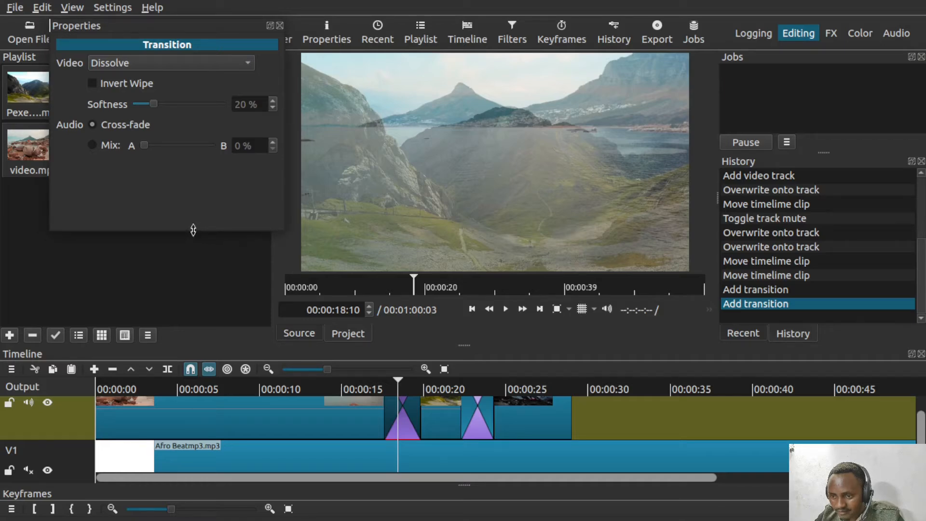
{"action": "left_click_drag", "start_coordinate": [193, 232], "coordinate": [168, 326]}
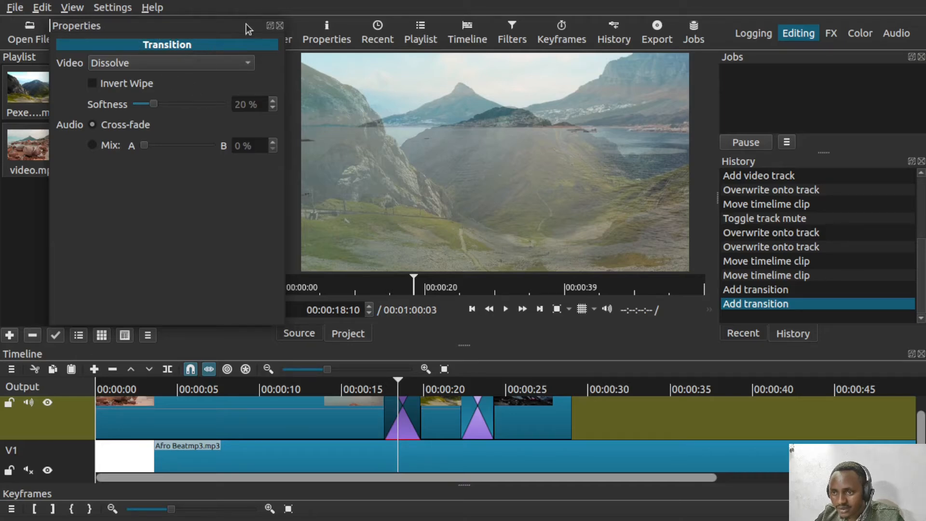
{"action": "left_click_drag", "start_coordinate": [155, 22], "coordinate": [98, 21]}
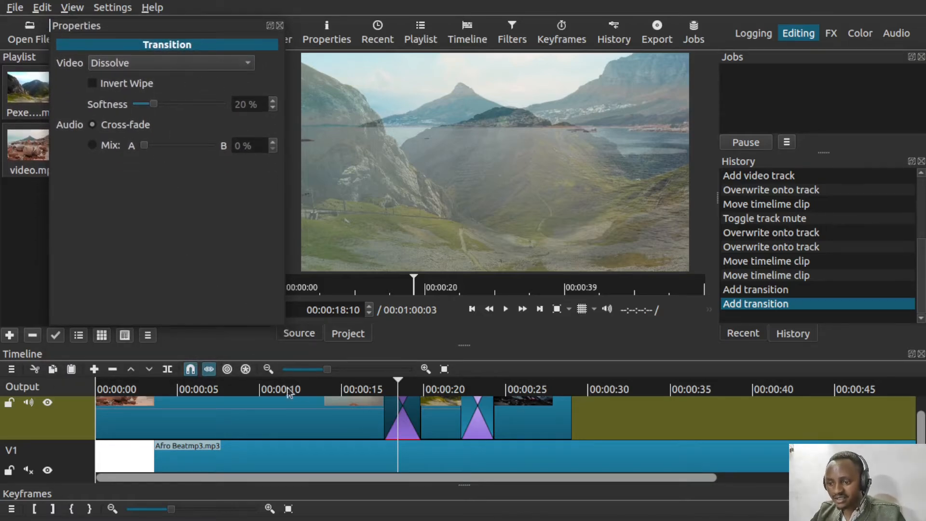
Step: Play both transitions from about 13 seconds in the uncovered preview and pause near the end of the night sky clip
{"action": "left_click", "coordinate": [313, 389]}
{"action": "key", "text": "space"}
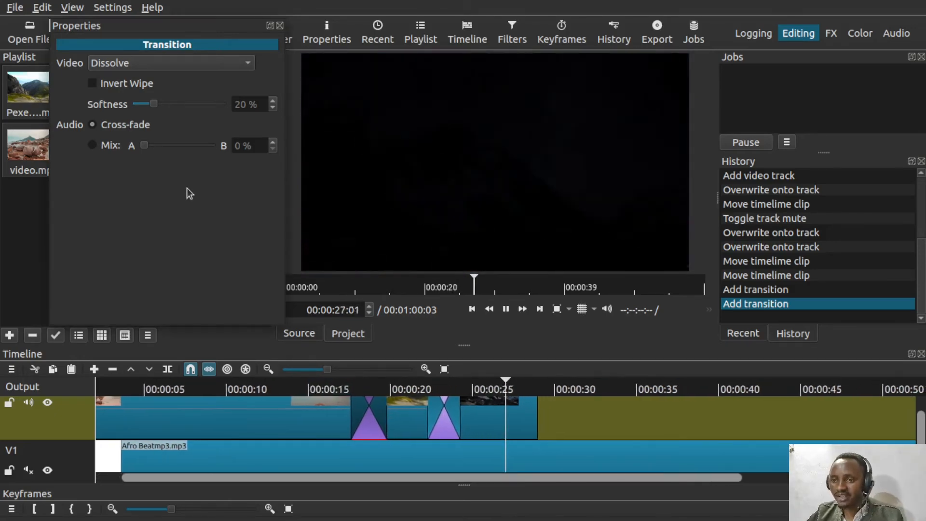
{"action": "key", "text": "space"}
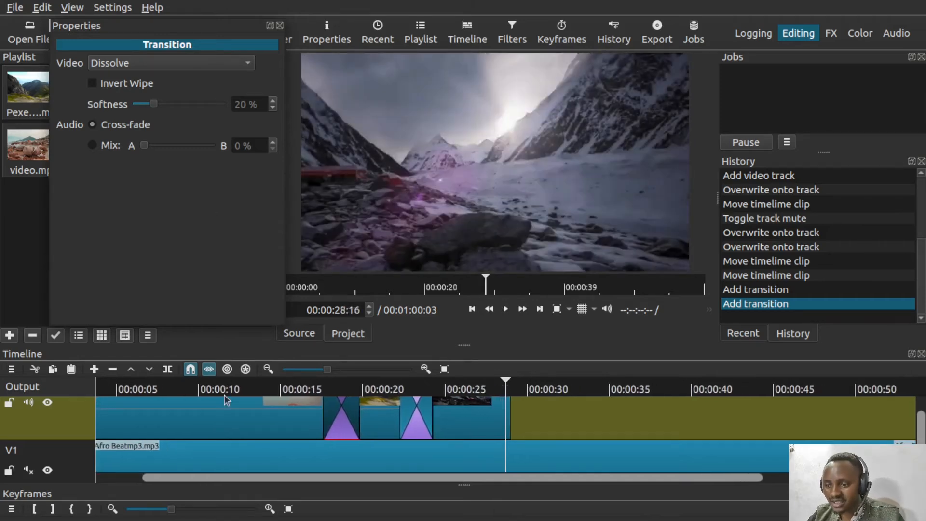
Step: Set the transition between video.mp4 and the Pexels clip to Cut and play it from about 13 seconds, pausing at about 28 seconds
{"action": "left_click", "coordinate": [257, 392]}
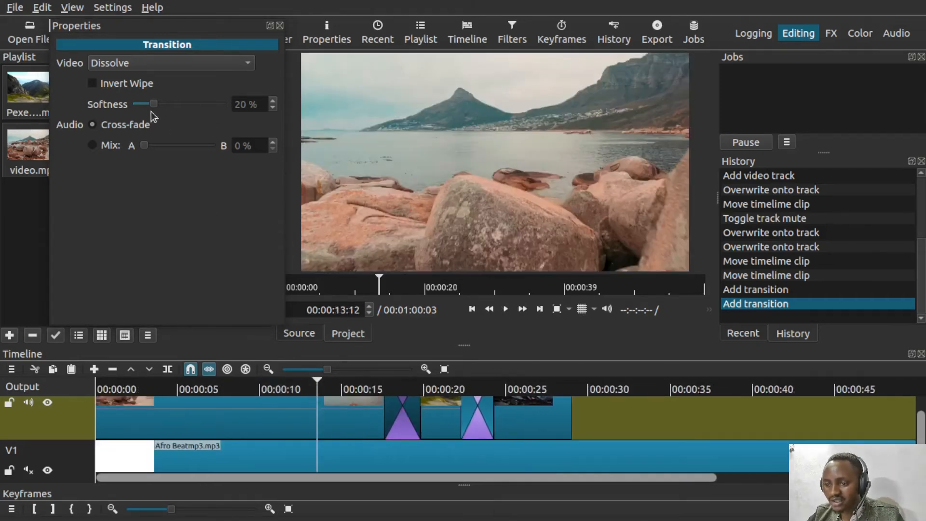
{"action": "left_click", "coordinate": [236, 67]}
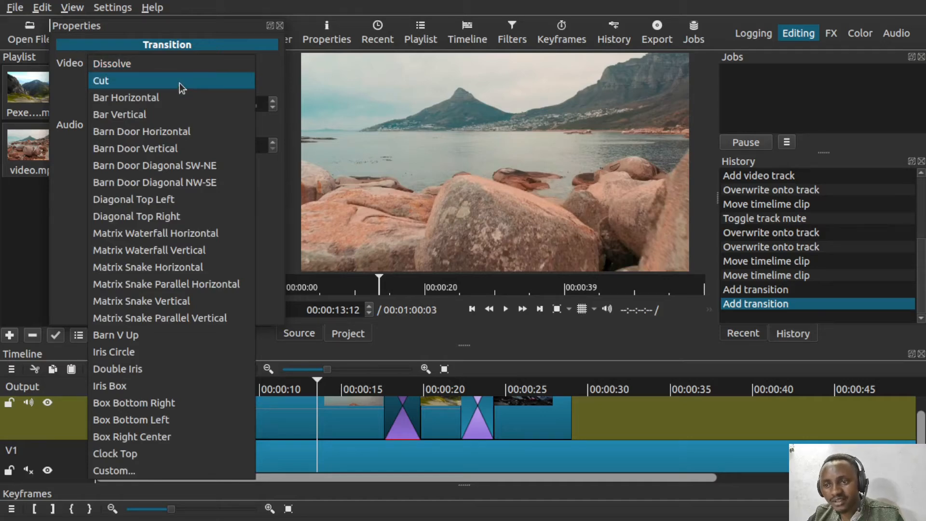
{"action": "left_click", "coordinate": [143, 81]}
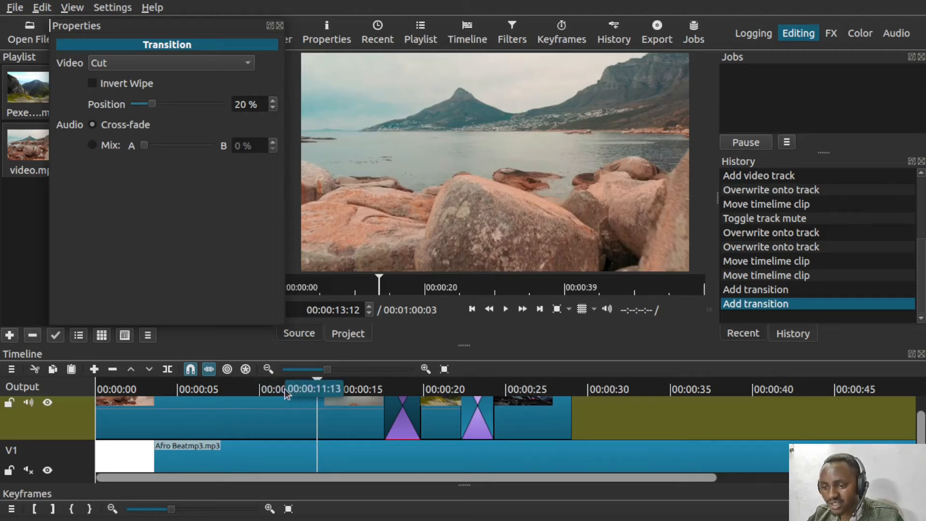
{"action": "key", "text": "space"}
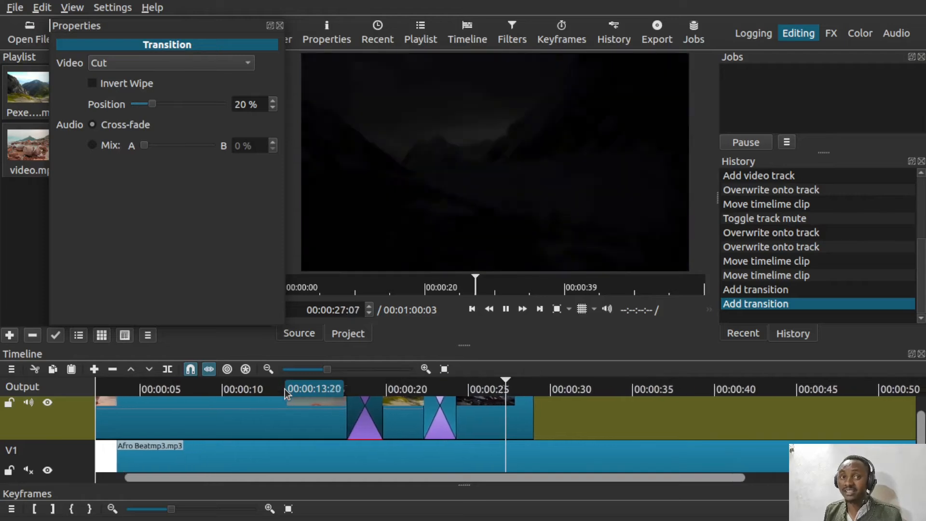
{"action": "key", "text": "space"}
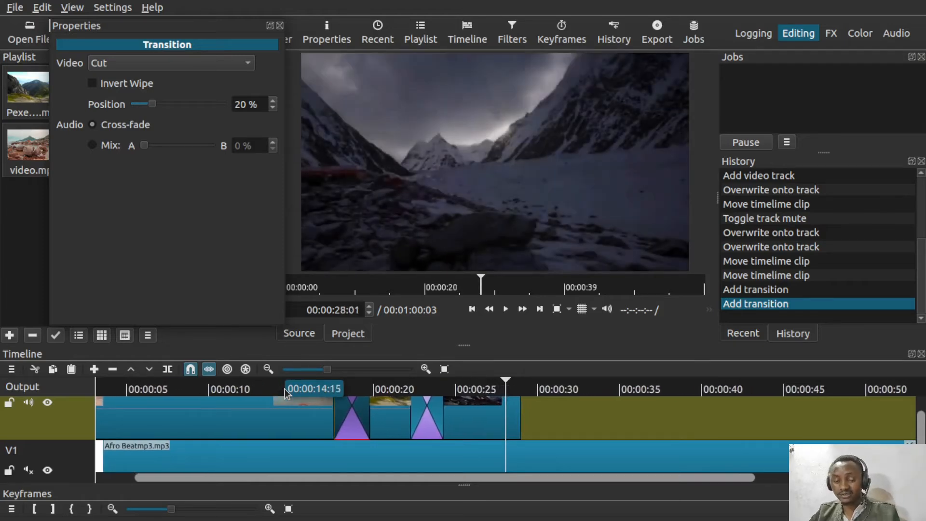
Step: Change the first transition's video type to Barn Door Horizontal and preview it from about 15 seconds
{"action": "left_click", "coordinate": [287, 398]}
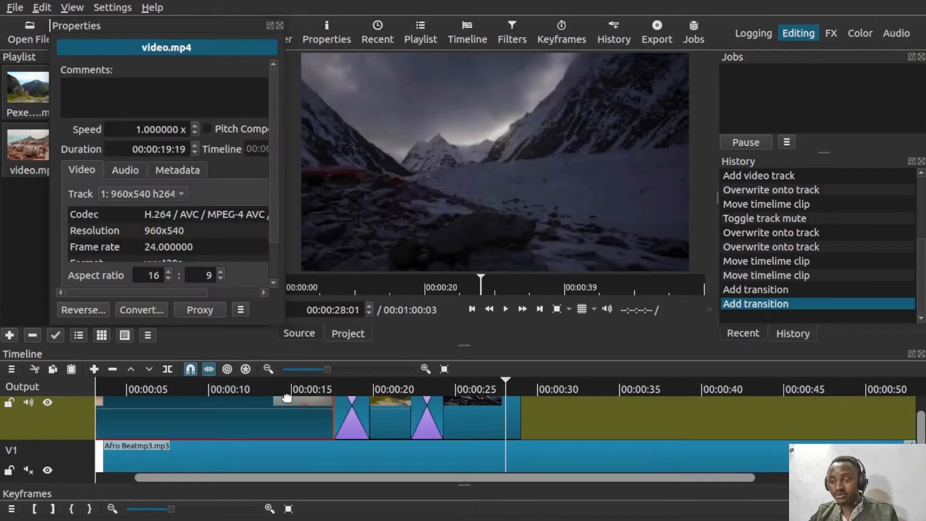
{"action": "left_click", "coordinate": [292, 394]}
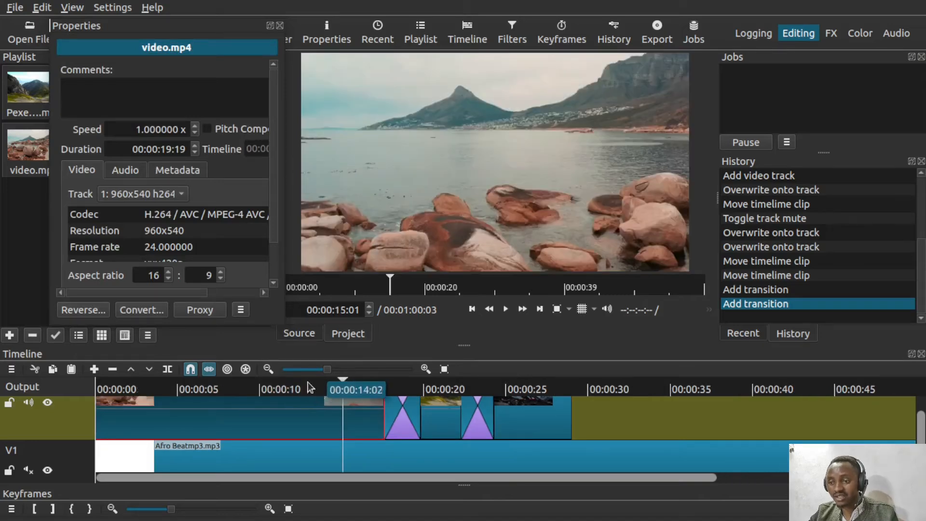
{"action": "left_click", "coordinate": [410, 407]}
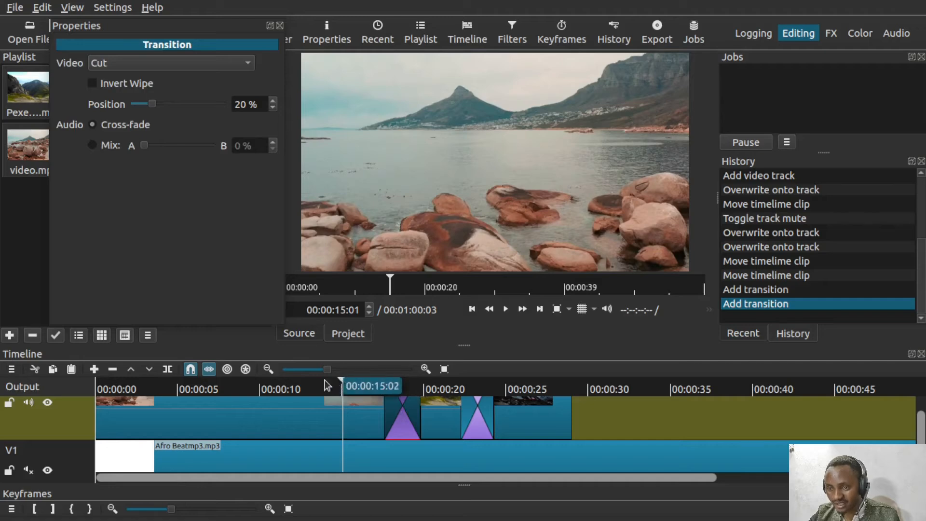
{"action": "left_click", "coordinate": [179, 62]}
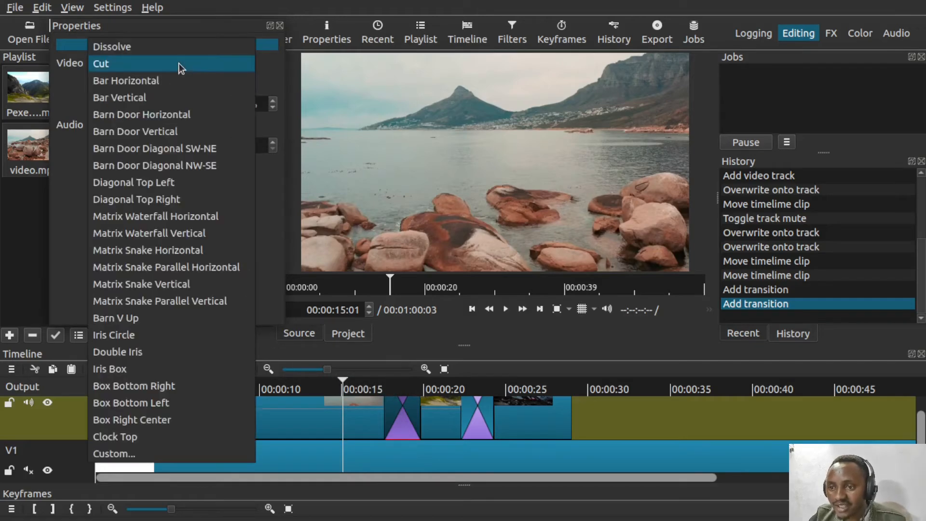
{"action": "left_click", "coordinate": [140, 116]}
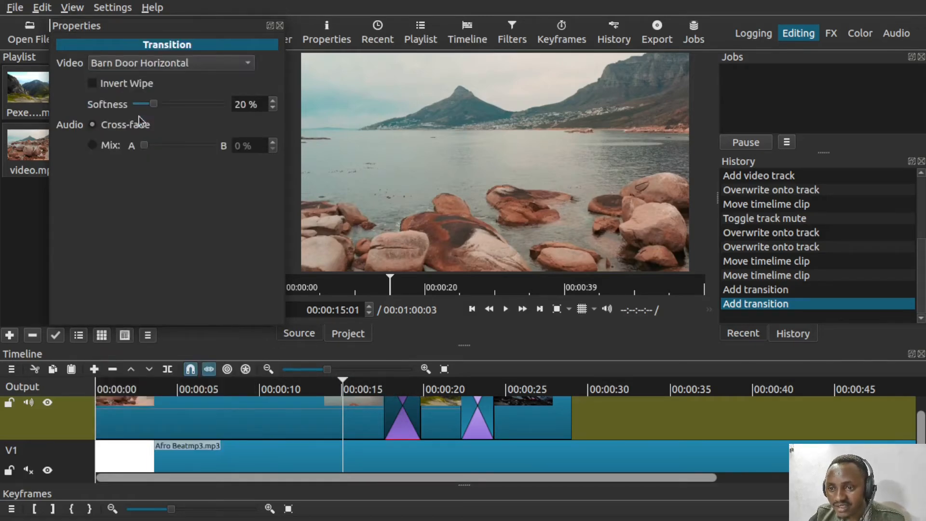
{"action": "key", "text": "space"}
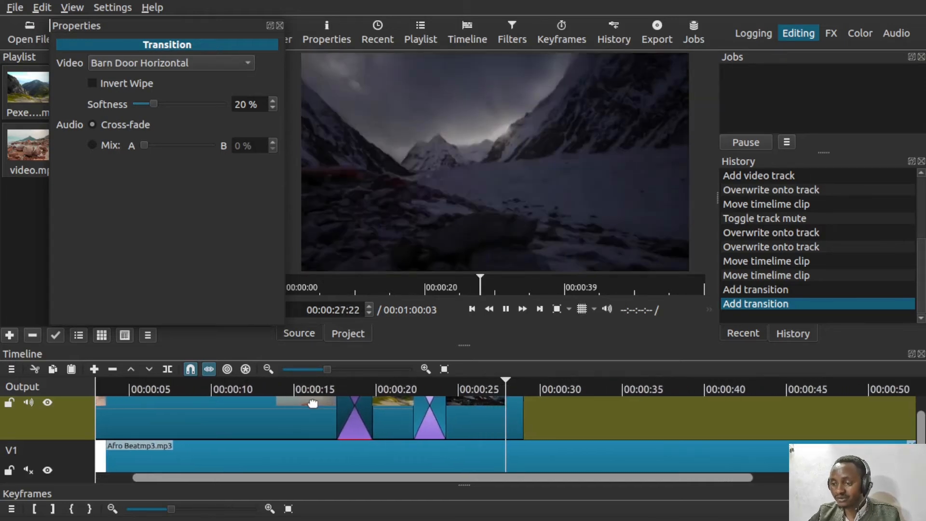
Step: Set the first transition's video type to Matrix Waterfall Horizontal and play the timeline from about 14 seconds
{"action": "left_click", "coordinate": [266, 392]}
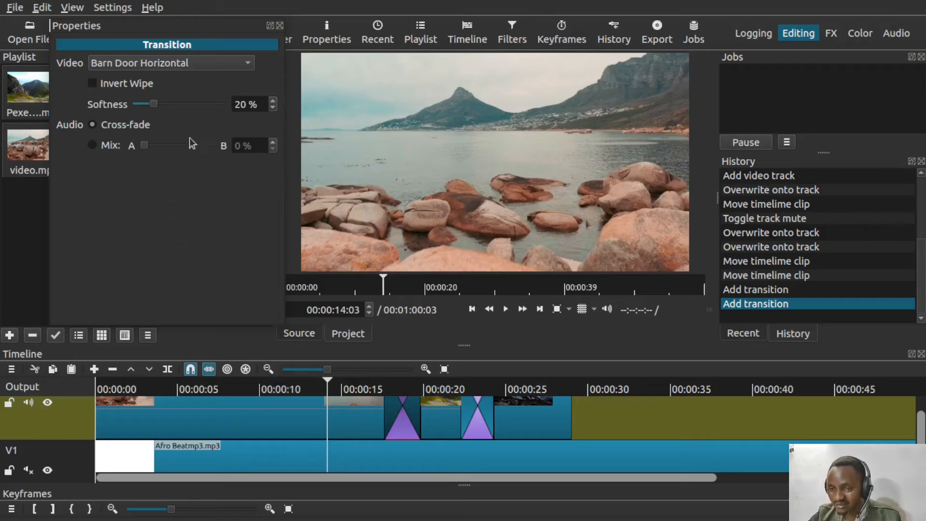
{"action": "left_click", "coordinate": [237, 65]}
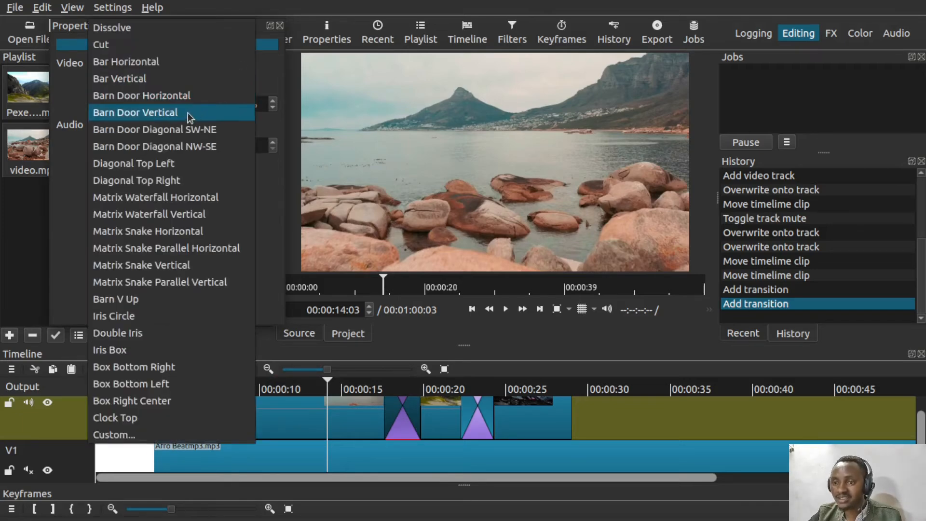
{"action": "left_click", "coordinate": [148, 198]}
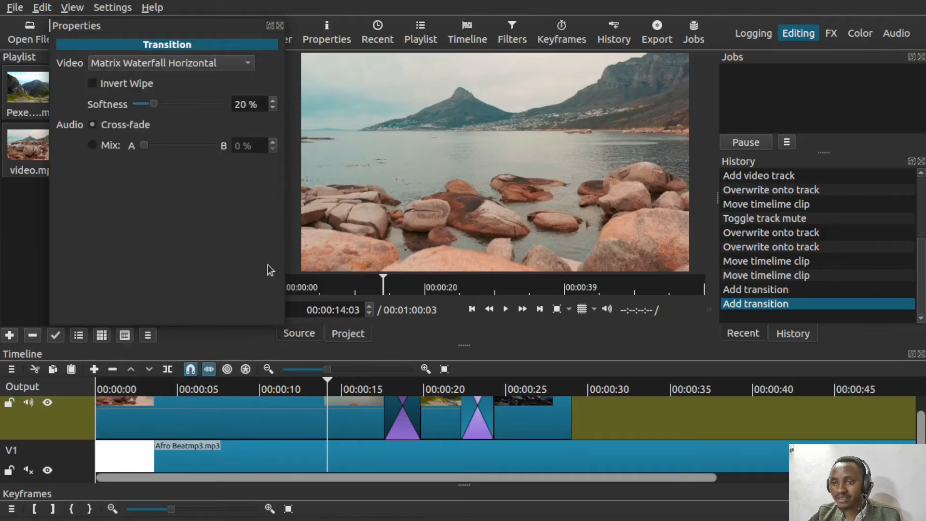
{"action": "key", "text": "space"}
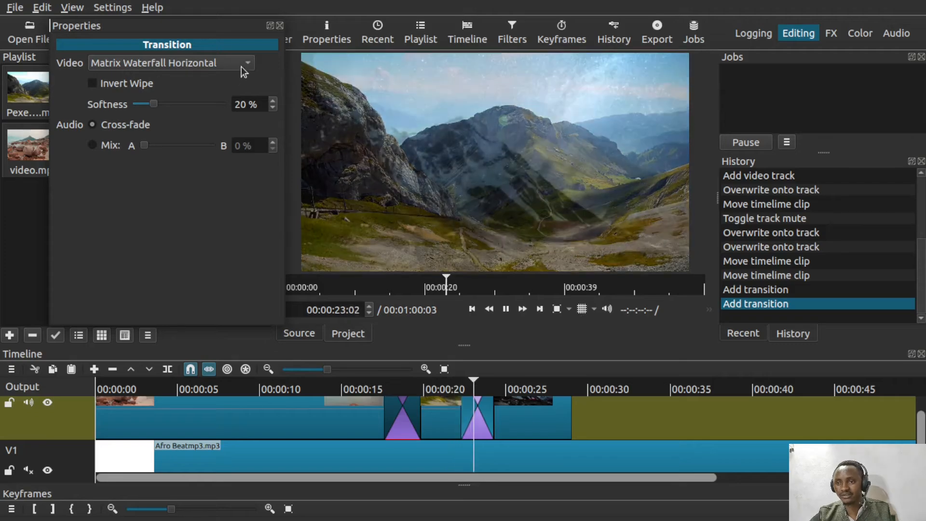
Step: Switch the first transition to Matrix Waterfall Vertical, replay it from before the transition and pause at about 21 seconds
{"action": "left_click", "coordinate": [242, 67]}
{"action": "left_click", "coordinate": [153, 214]}
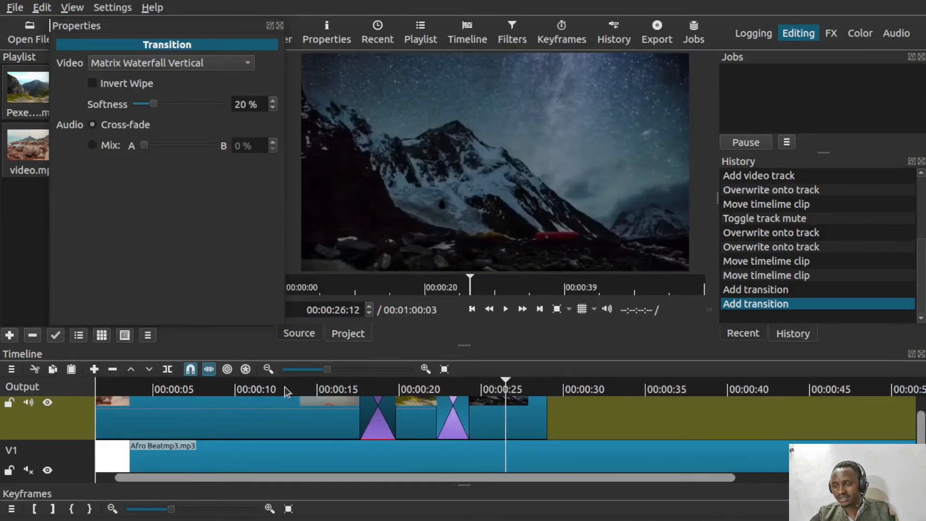
{"action": "left_click", "coordinate": [284, 386]}
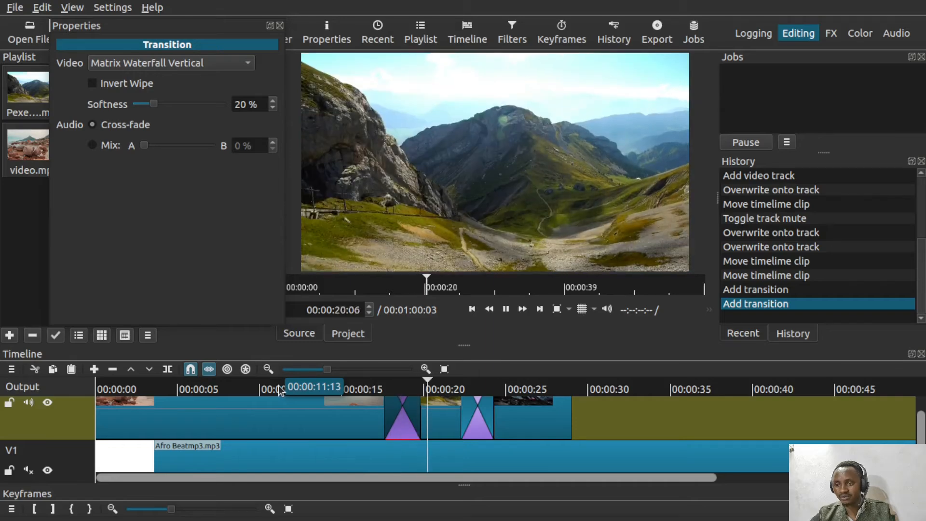
{"action": "key", "text": "space"}
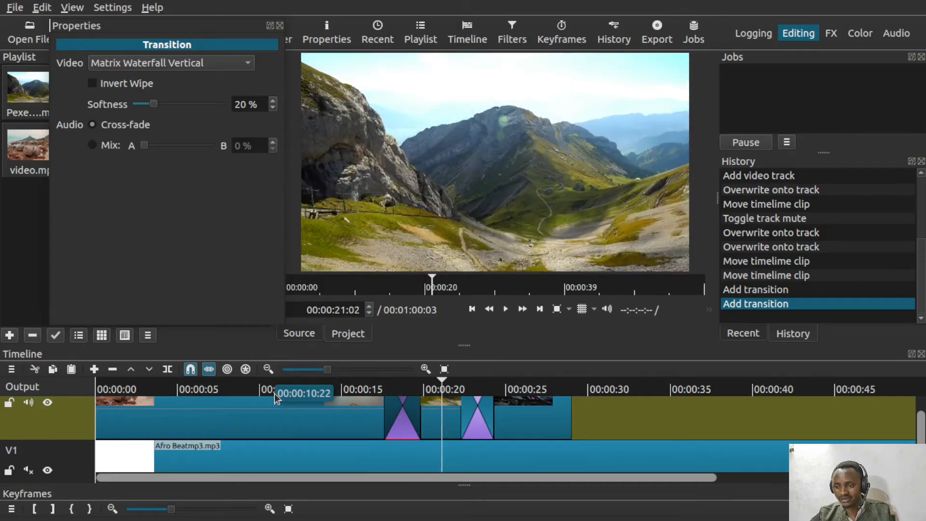
Step: Try Matrix Snake Parallel Horizontal on the first transition and play it from shortly before the transition starts
{"action": "left_click", "coordinate": [238, 63]}
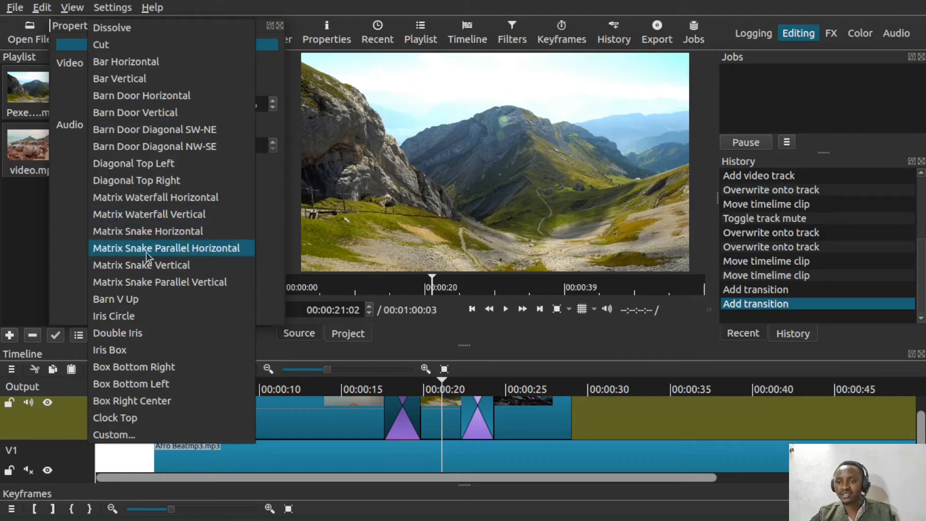
{"action": "left_click", "coordinate": [148, 256]}
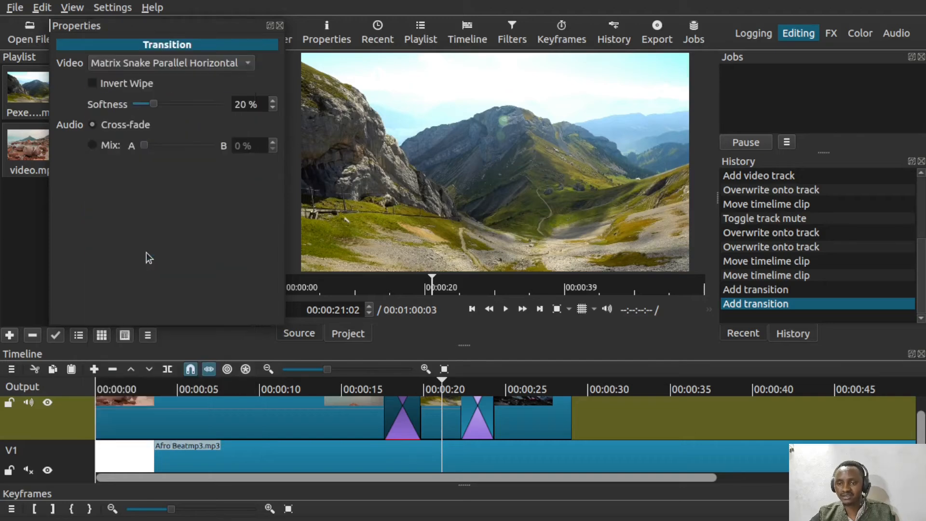
{"action": "left_click", "coordinate": [318, 390]}
{"action": "key", "text": "space"}
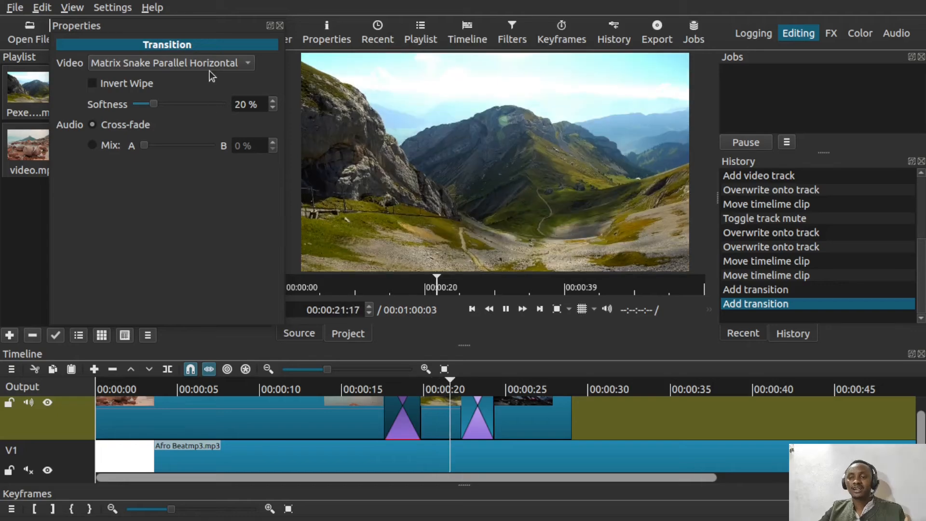
Step: Choose Matrix Snake Parallel Vertical for the first transition and preview it from about 14 seconds
{"action": "left_click", "coordinate": [209, 69]}
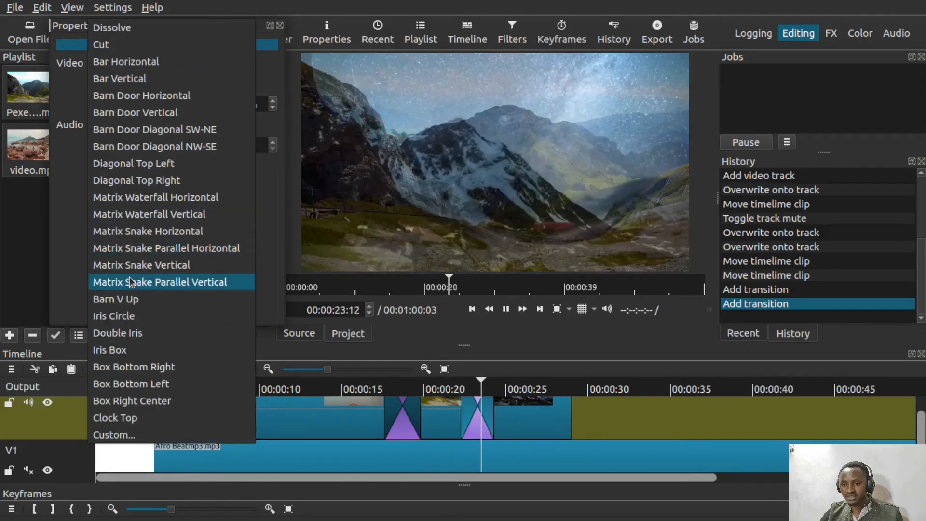
{"action": "left_click", "coordinate": [140, 281]}
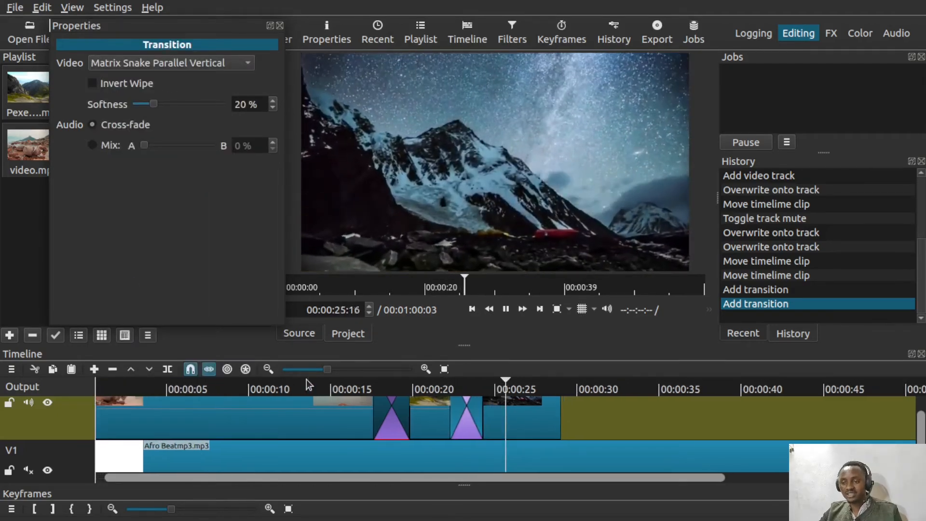
{"action": "left_click", "coordinate": [263, 393]}
{"action": "left_click", "coordinate": [263, 397]}
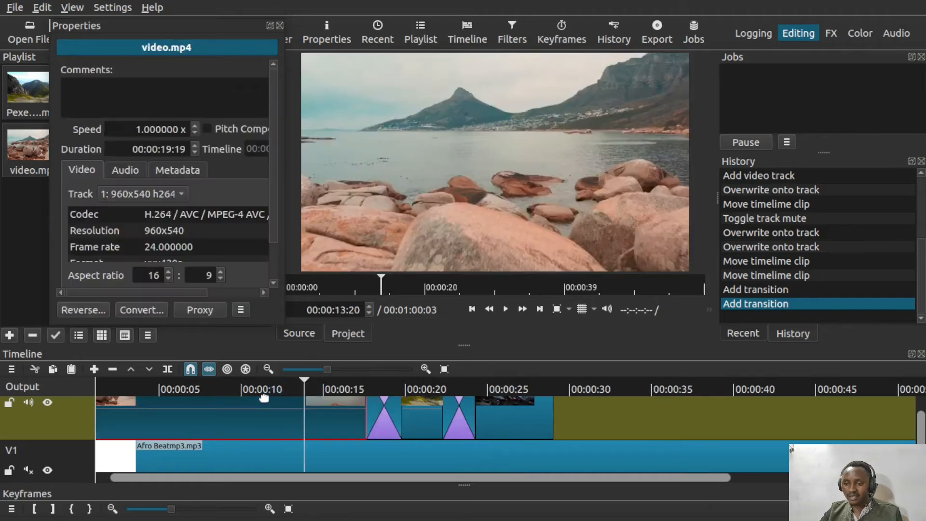
{"action": "key", "text": "space"}
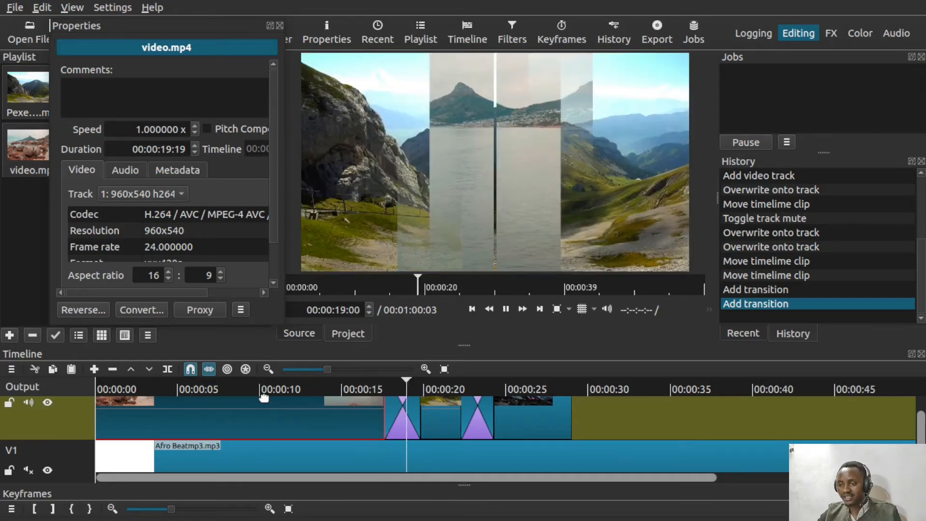
Step: Reselect the first transition, set its video type to Double Iris and preview it from about 14 seconds
{"action": "left_click", "coordinate": [401, 416]}
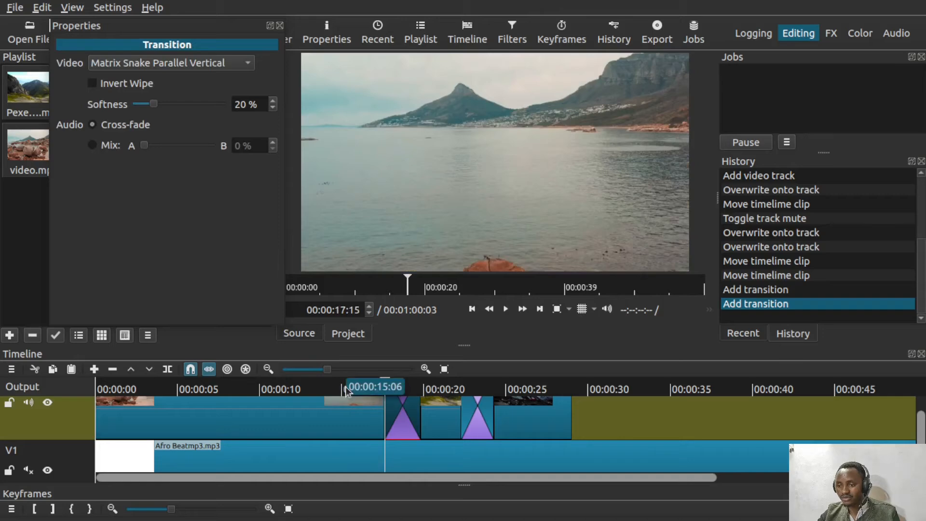
{"action": "left_click", "coordinate": [333, 391]}
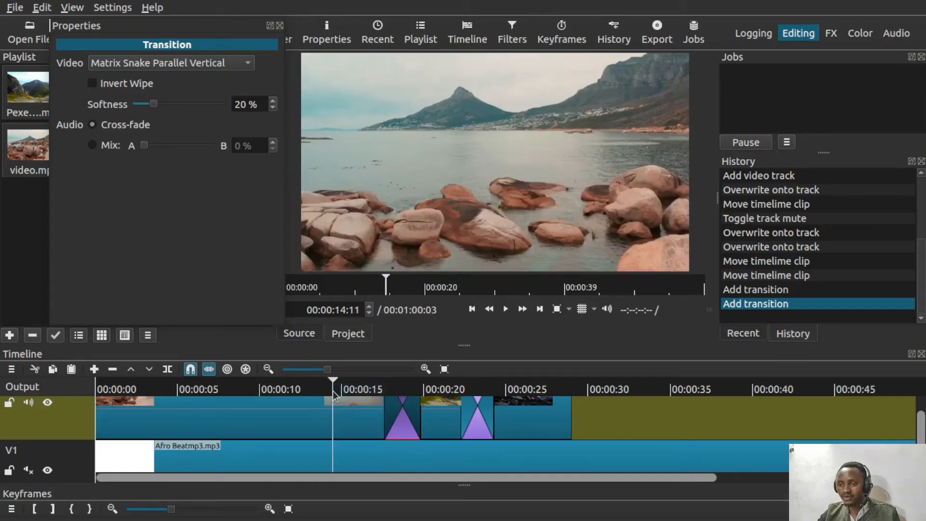
{"action": "left_click", "coordinate": [243, 65]}
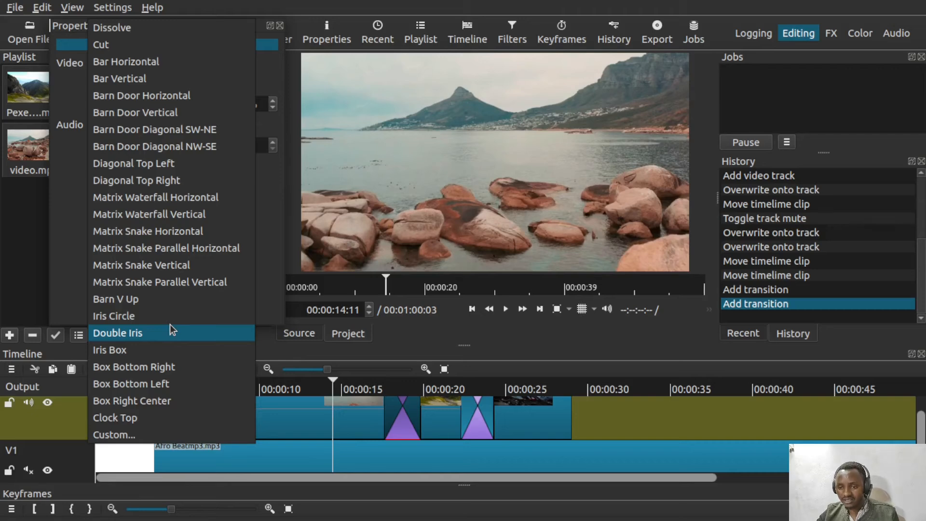
{"action": "left_click", "coordinate": [123, 332]}
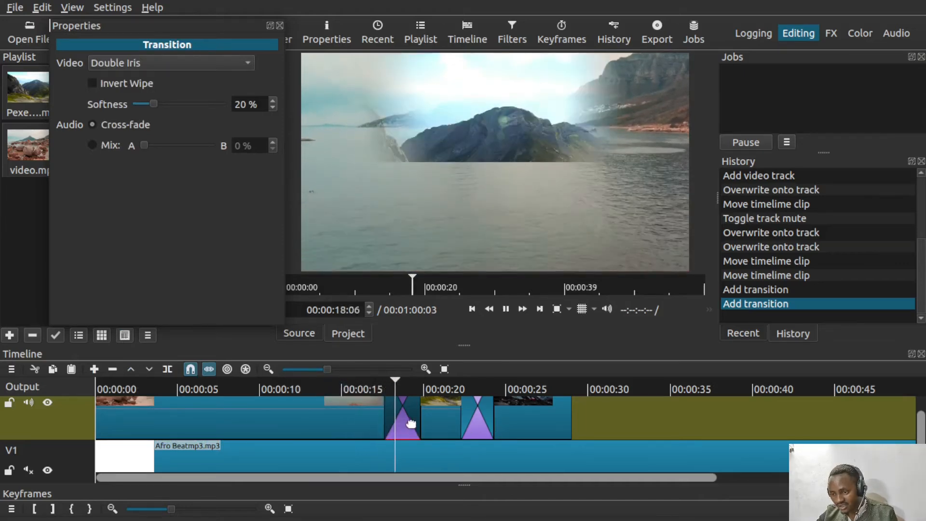
Step: Set the transition between the Pexels and night sky clips to Box Bottom Left with 71% softness, with the playhead at about 20 seconds
{"action": "left_click", "coordinate": [486, 413]}
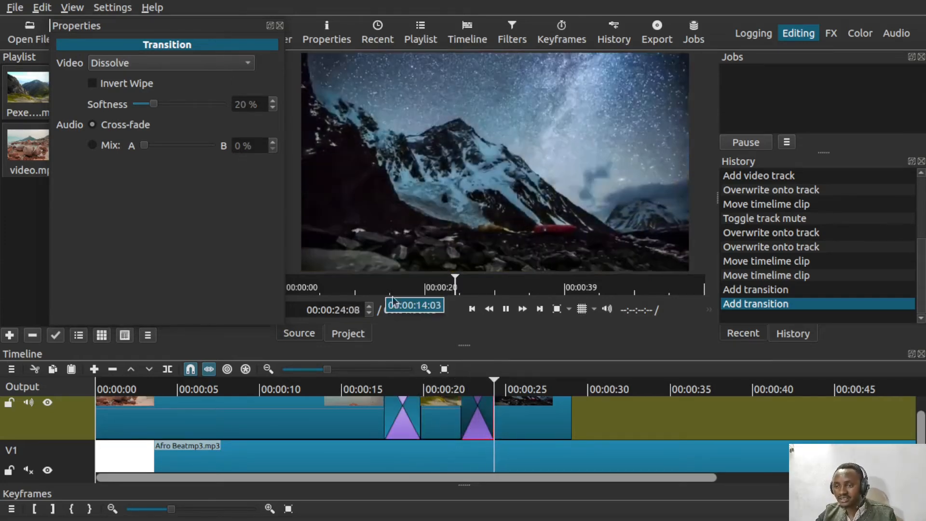
{"action": "key", "text": "space"}
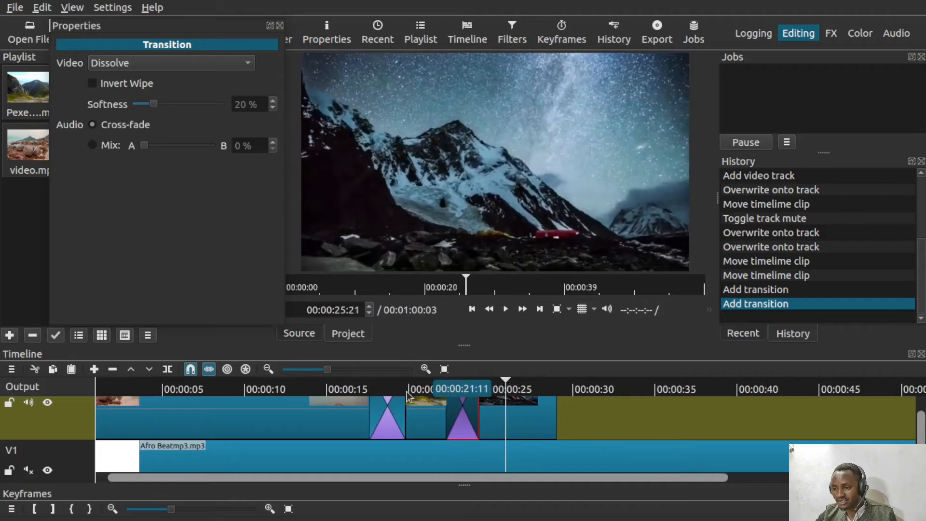
{"action": "left_click", "coordinate": [435, 388]}
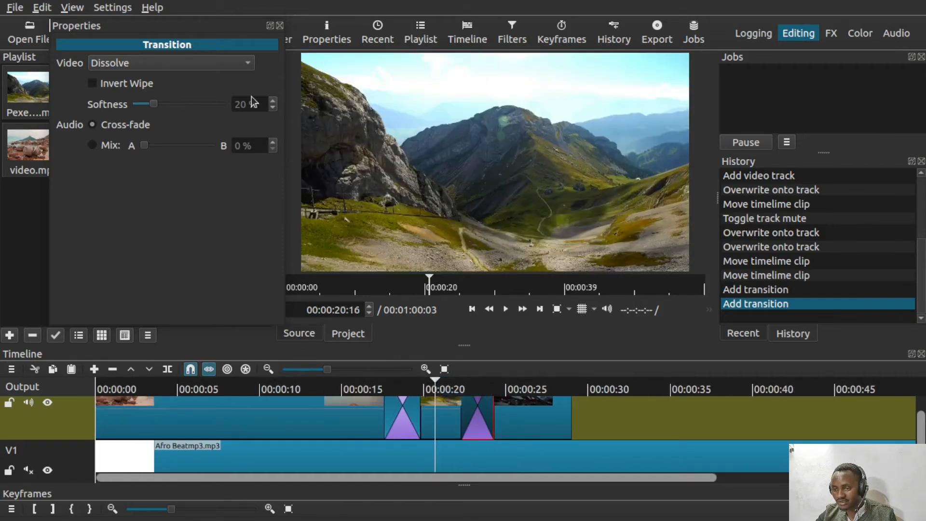
{"action": "left_click", "coordinate": [248, 65]}
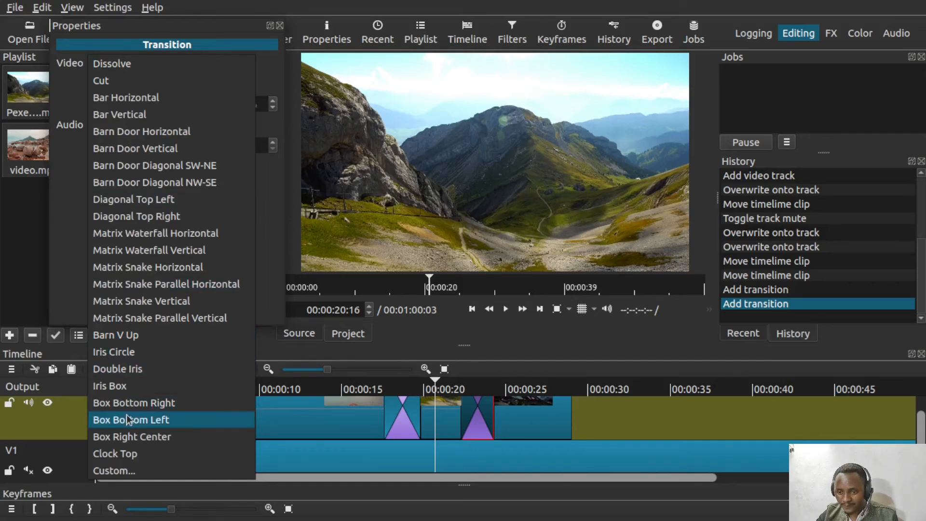
{"action": "left_click", "coordinate": [127, 416]}
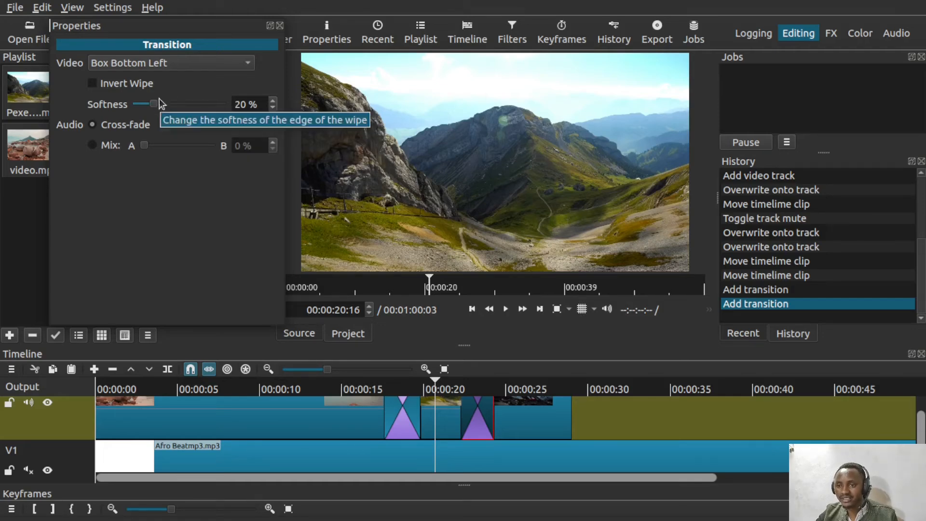
{"action": "left_click_drag", "start_coordinate": [153, 103], "coordinate": [197, 99]}
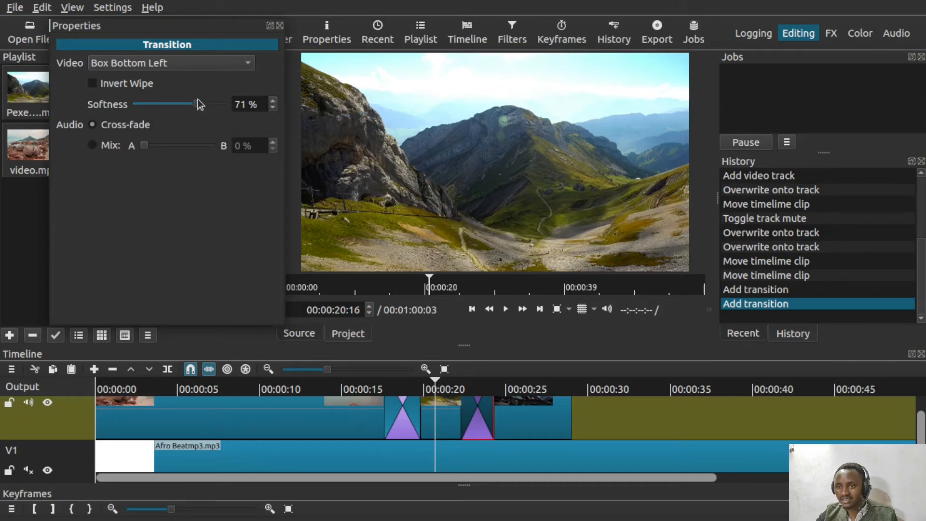
Step: Preview the Box Bottom Left transition between the Pexels and night sky clips from about 19 seconds
{"action": "key", "text": "space"}
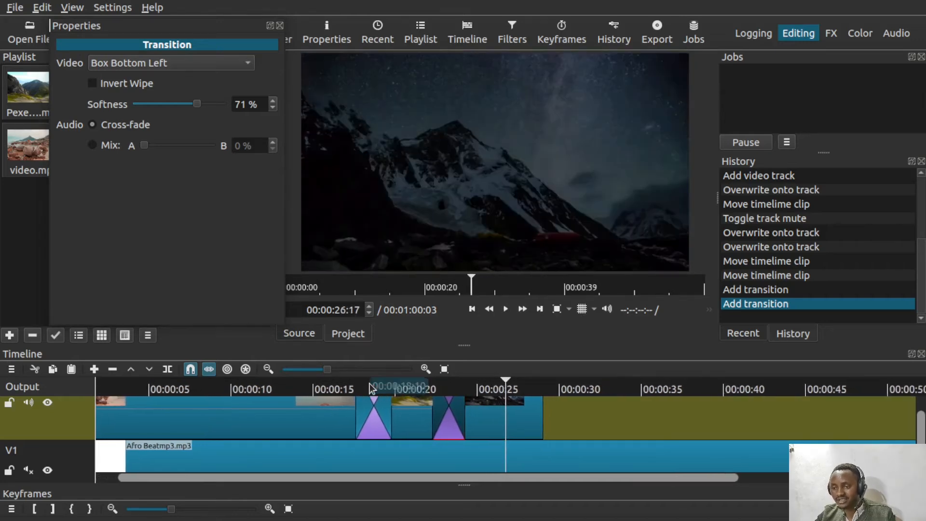
{"action": "left_click", "coordinate": [372, 389]}
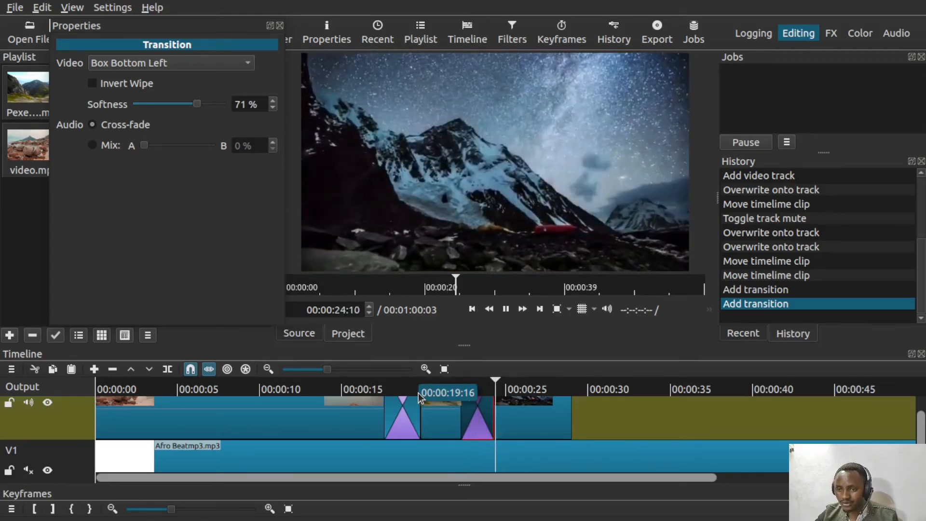
{"action": "key", "text": "space"}
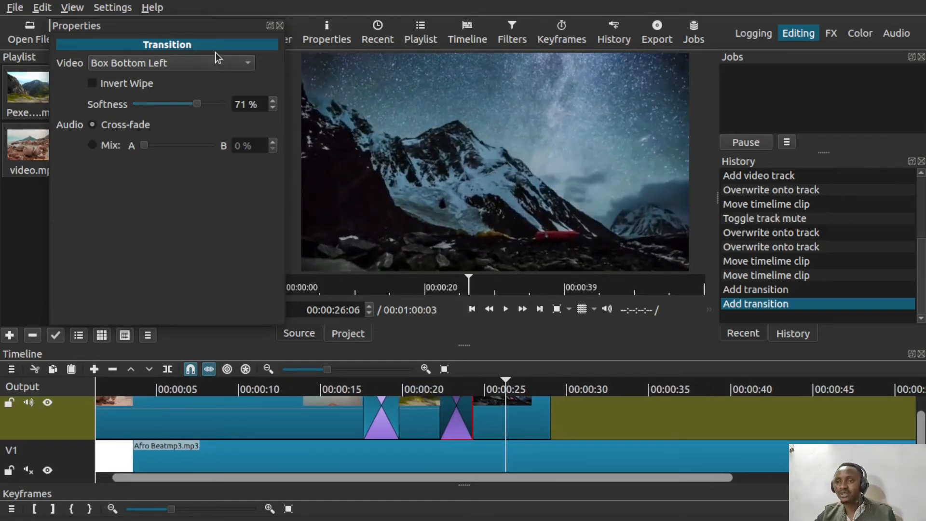
Step: Change the transition between the Pexels and night sky clips to Clock Top and preview it from about 20 seconds
{"action": "left_click", "coordinate": [220, 65]}
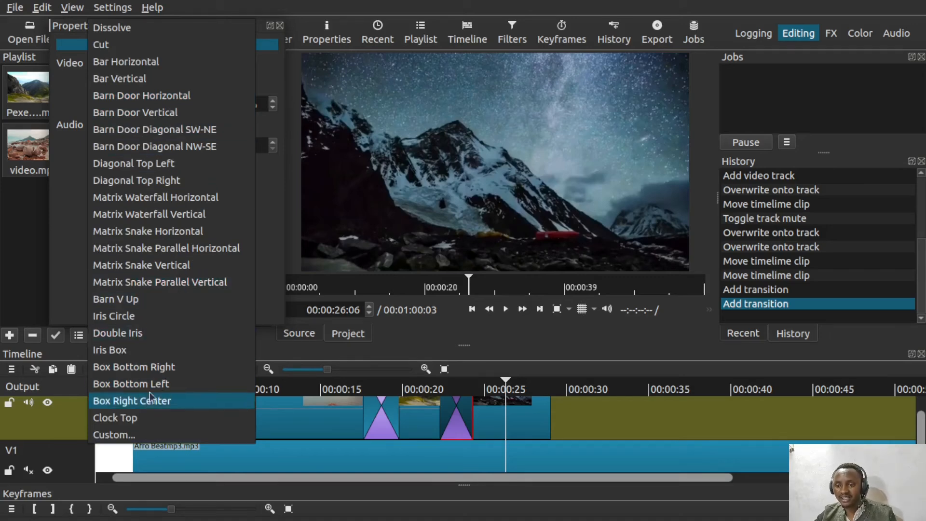
{"action": "left_click", "coordinate": [123, 422]}
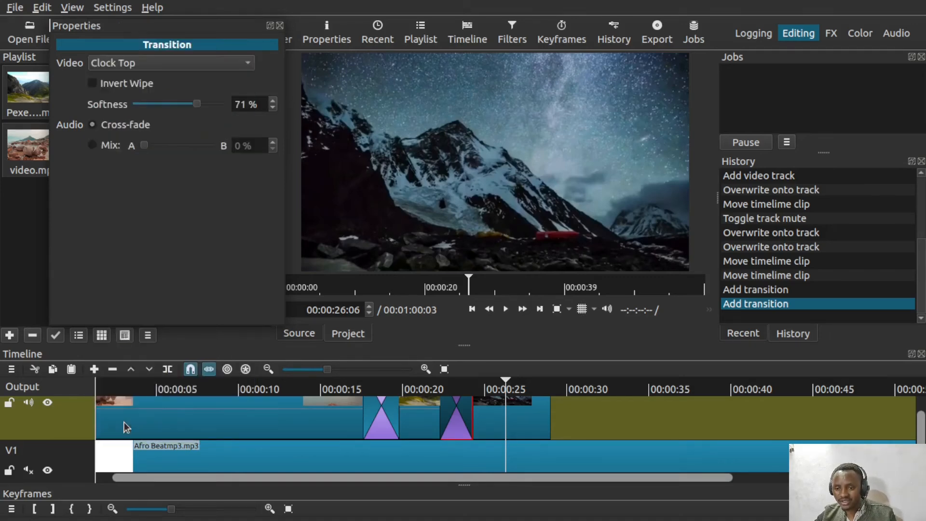
{"action": "left_click", "coordinate": [422, 389]}
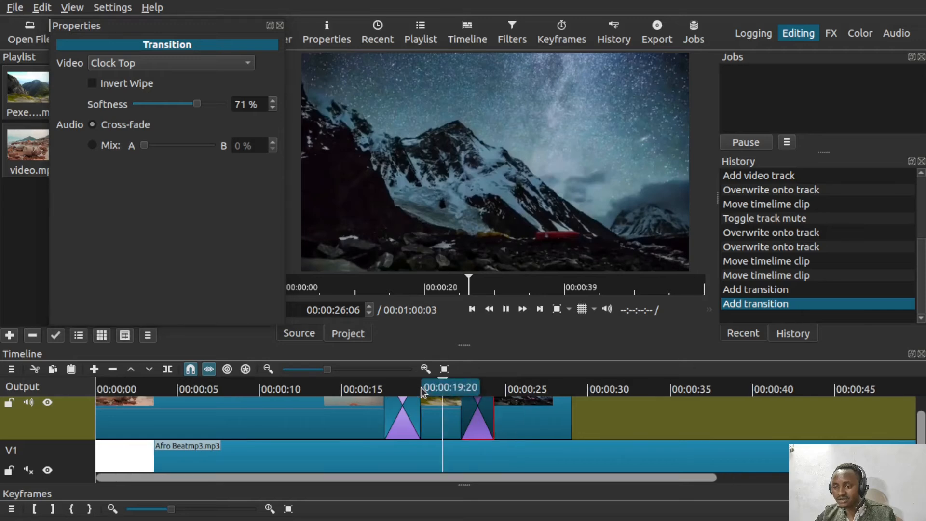
{"action": "key", "text": "space"}
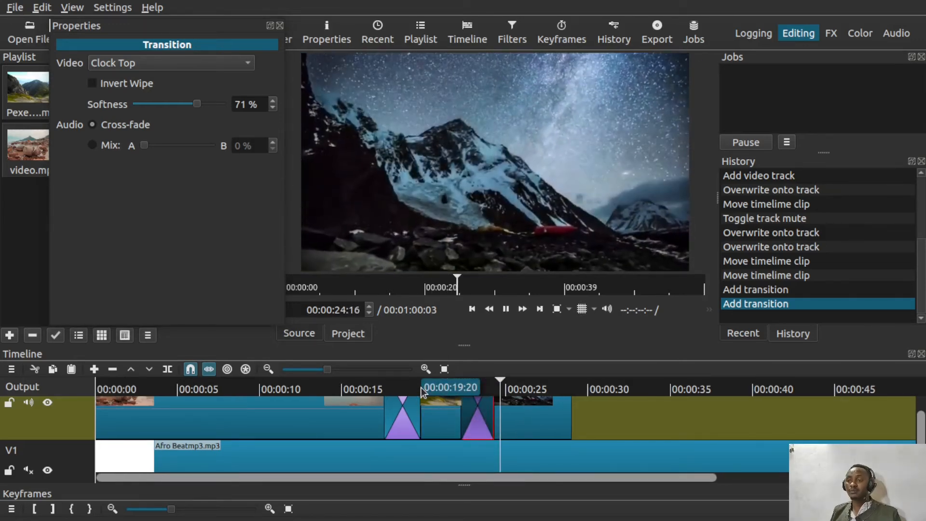
{"action": "key", "text": "space"}
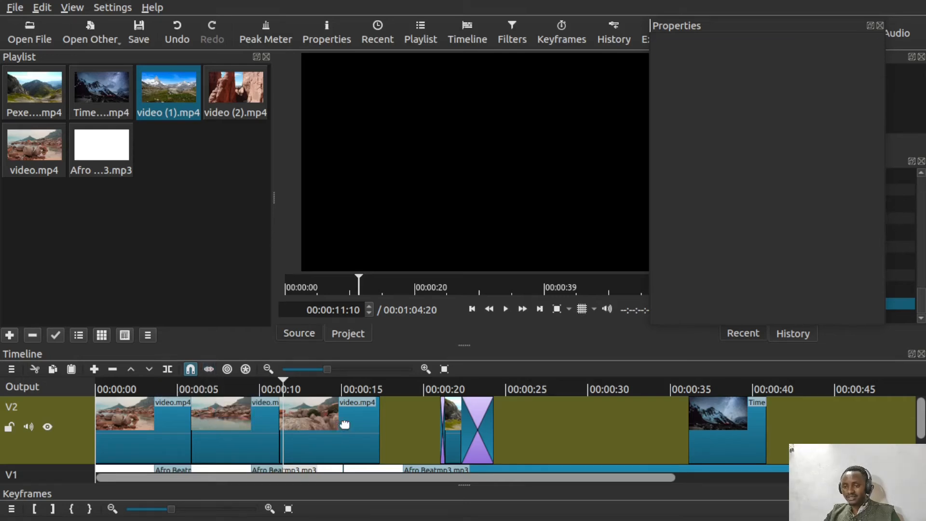
Step: Move the third video.mp4 clip on V2 to start at about 13 seconds and return it to the end of the second clip
{"action": "left_click_drag", "start_coordinate": [345, 424], "coordinate": [401, 415]}
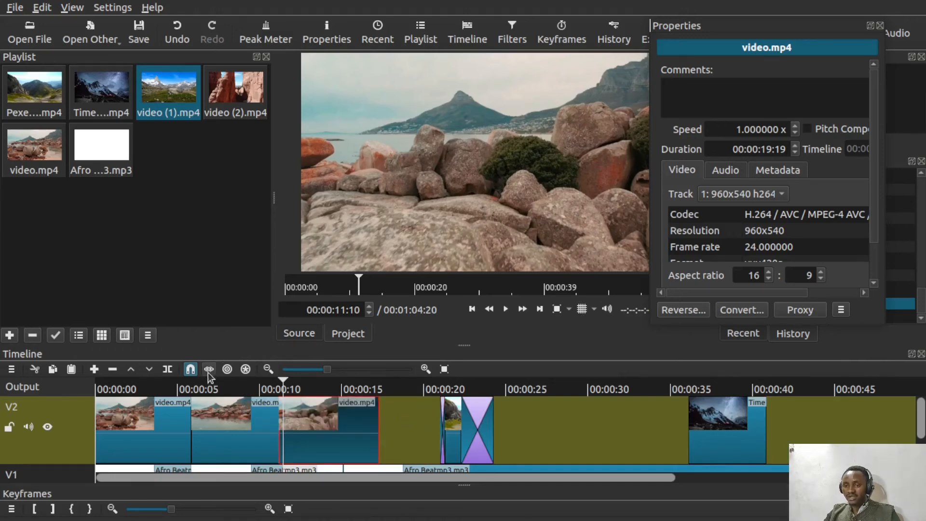
{"action": "left_click_drag", "start_coordinate": [320, 419], "coordinate": [357, 424]}
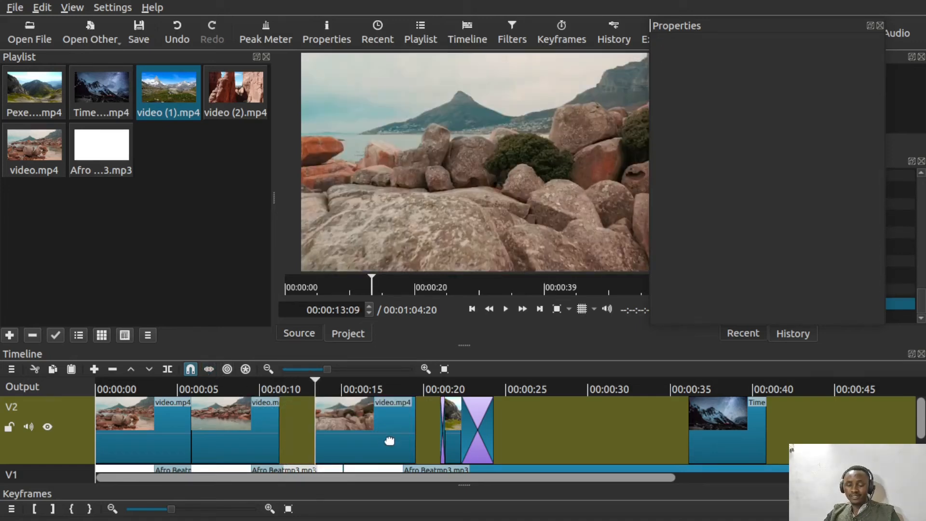
{"action": "left_click_drag", "start_coordinate": [426, 433], "coordinate": [392, 410]}
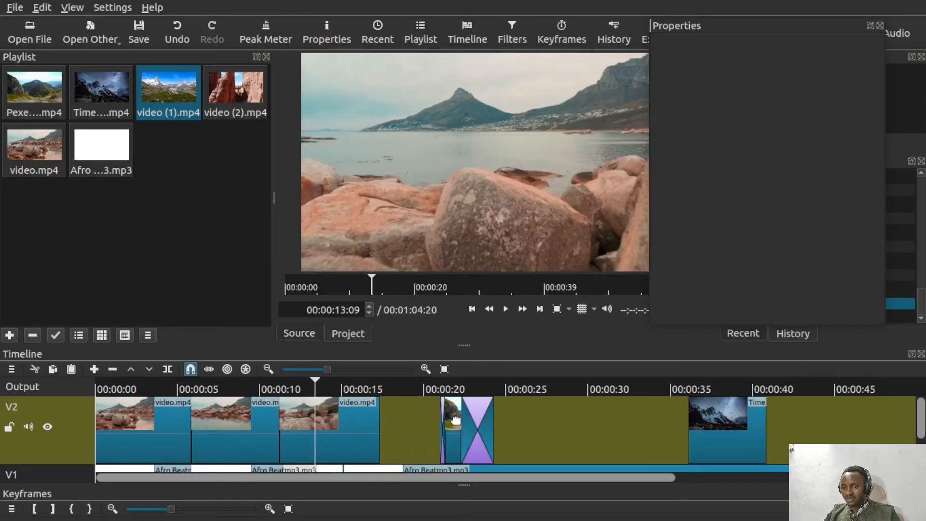
Step: Move the short Pexels clip with its wide transition against the end of the third video.mp4 clip on V2
{"action": "left_click_drag", "start_coordinate": [451, 419], "coordinate": [376, 418]}
{"action": "left_click_drag", "start_coordinate": [451, 417], "coordinate": [389, 420]}
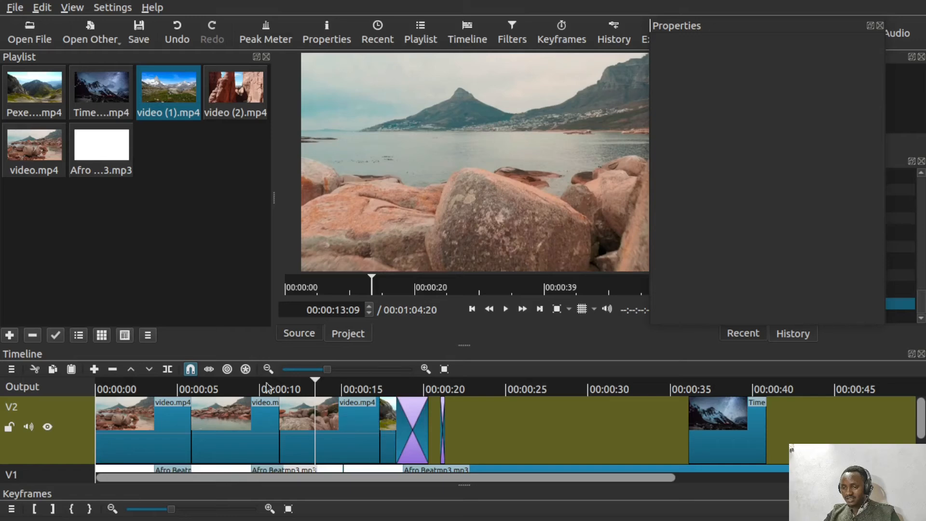
Step: Turn on scrub while dragging and move the night sky clip on V2 to start at about 24 seconds
{"action": "left_click", "coordinate": [207, 370]}
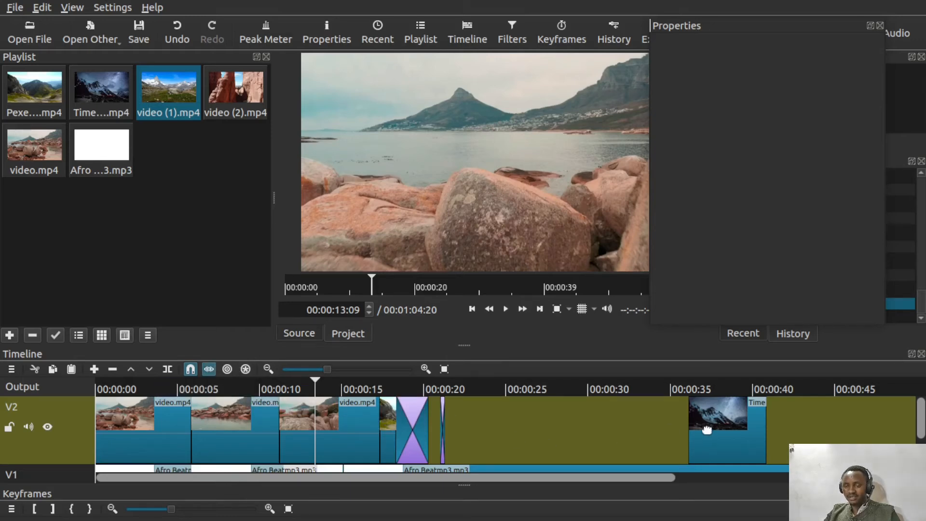
{"action": "left_click_drag", "start_coordinate": [709, 429], "coordinate": [473, 424]}
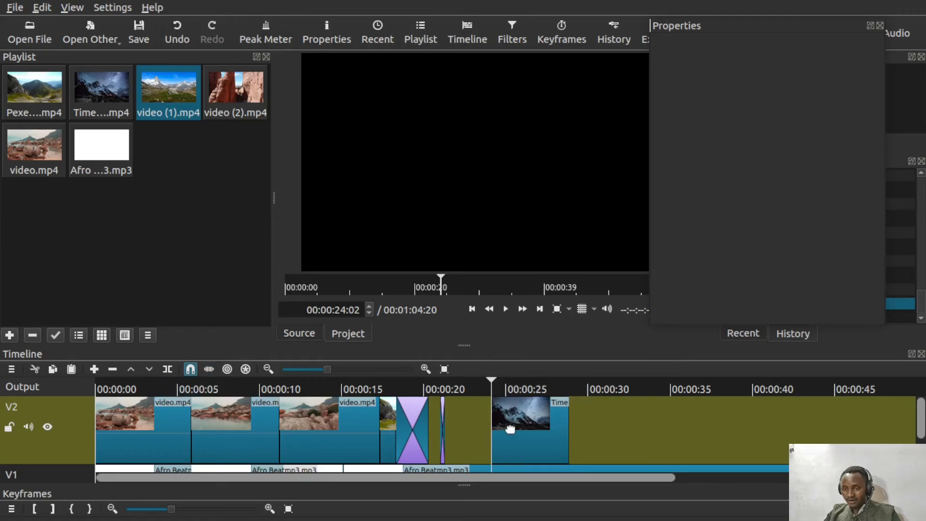
{"action": "left_click_drag", "start_coordinate": [510, 428], "coordinate": [450, 431]}
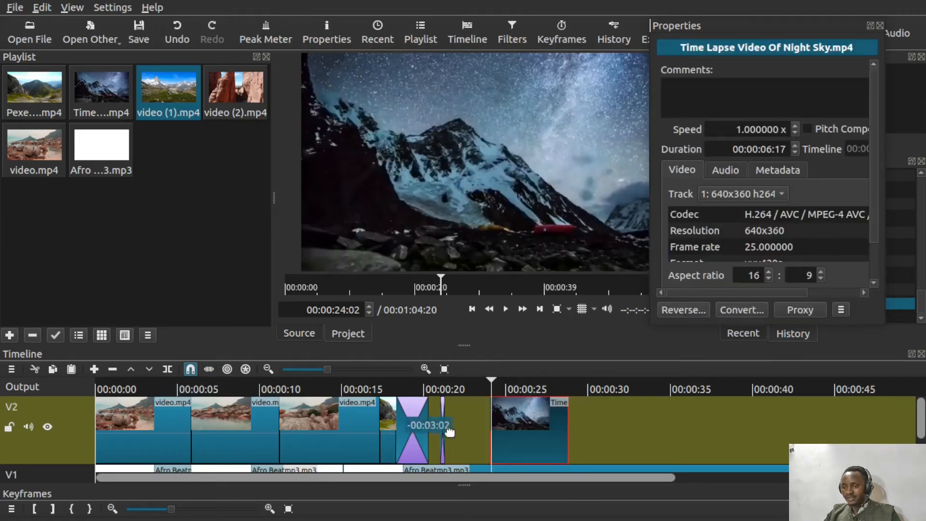
{"action": "left_click_drag", "start_coordinate": [508, 441], "coordinate": [456, 441]}
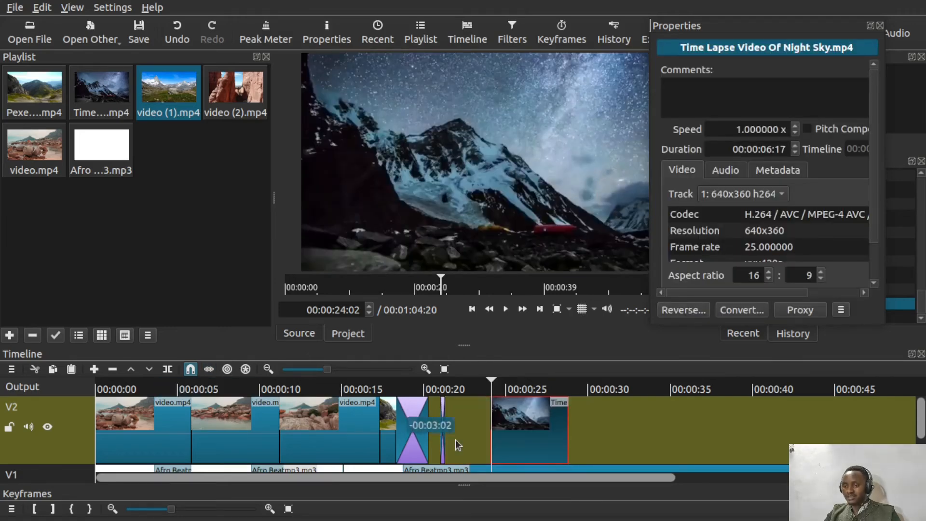
Step: Move the leftover narrow transition past the night sky clip to about 29 seconds, and place that clip directly after the wide transition
{"action": "left_click_drag", "start_coordinate": [519, 429], "coordinate": [593, 426]}
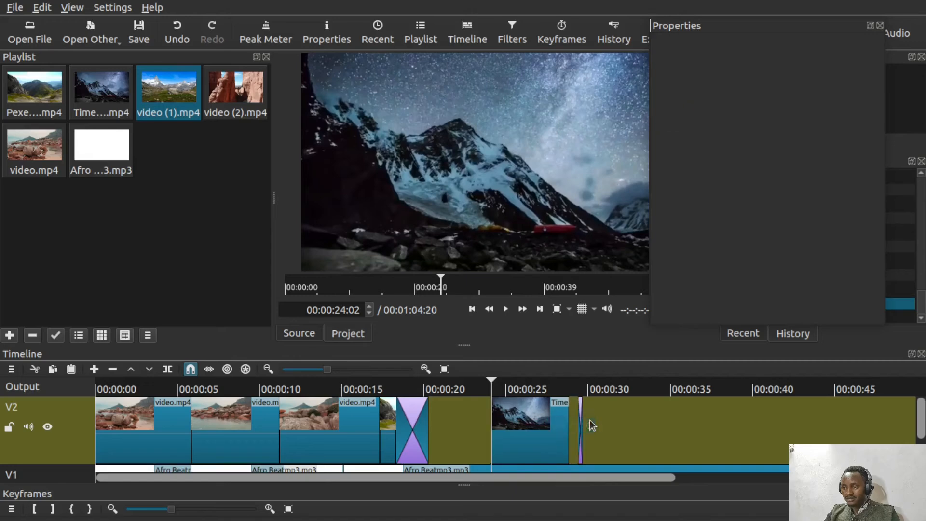
{"action": "left_click_drag", "start_coordinate": [534, 429], "coordinate": [436, 427]}
{"action": "left_click_drag", "start_coordinate": [500, 430], "coordinate": [432, 430]}
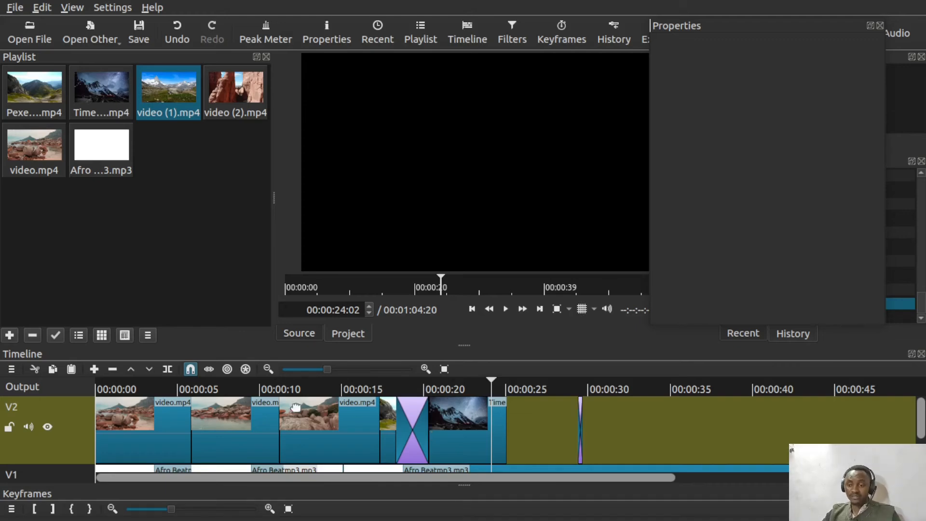
{"action": "left_click", "coordinate": [209, 369]}
{"action": "left_click_drag", "start_coordinate": [464, 432], "coordinate": [493, 441]}
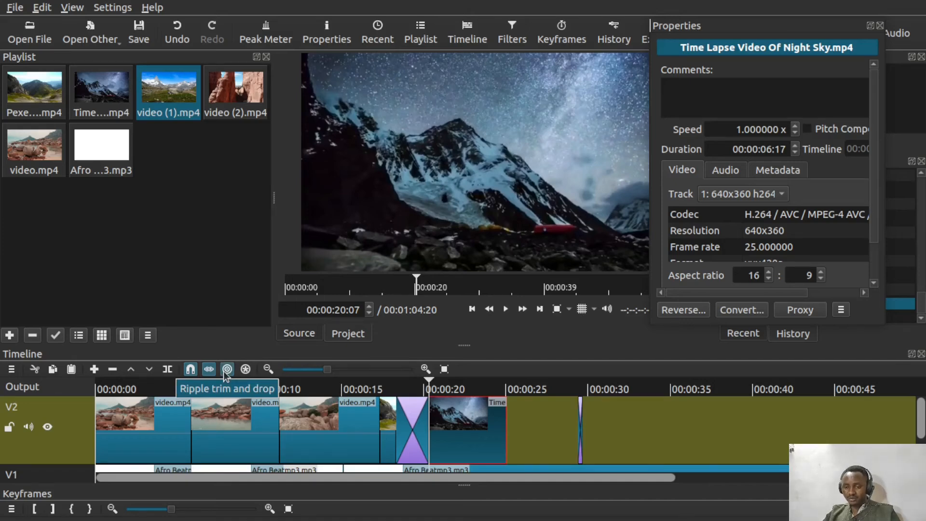
Step: Turn on ripple trim and drop, and place the playhead at 00:00:14:05 within the third video.mp4 clip
{"action": "left_click", "coordinate": [225, 370]}
{"action": "left_click", "coordinate": [333, 412]}
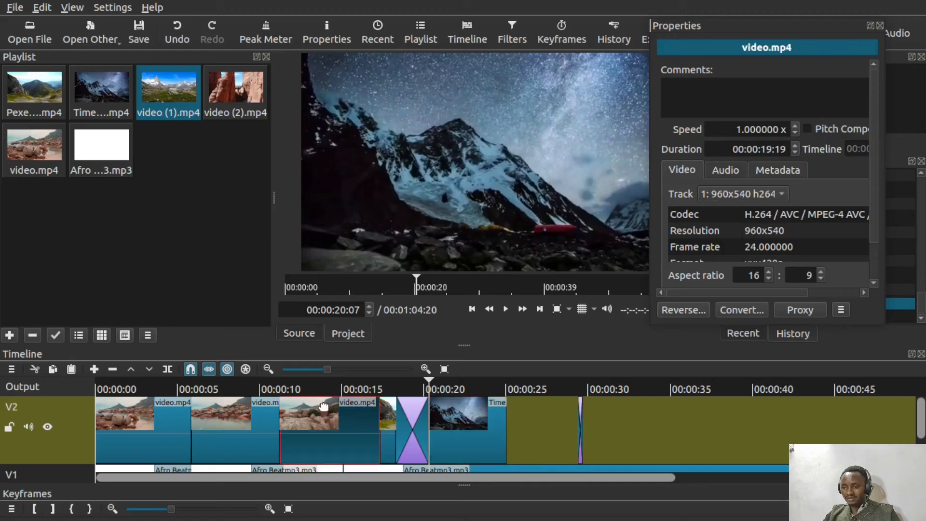
{"action": "left_click", "coordinate": [329, 389]}
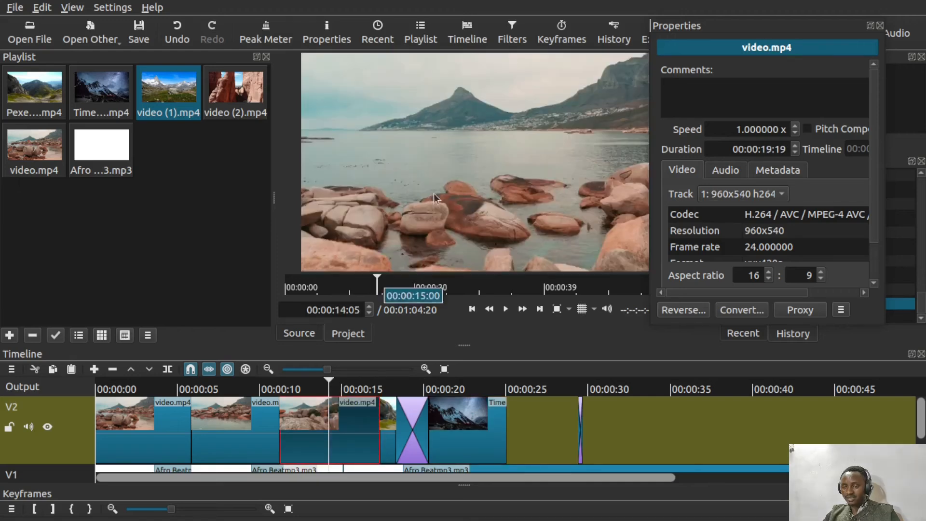
{"action": "left_click_drag", "start_coordinate": [433, 193], "coordinate": [537, 435]}
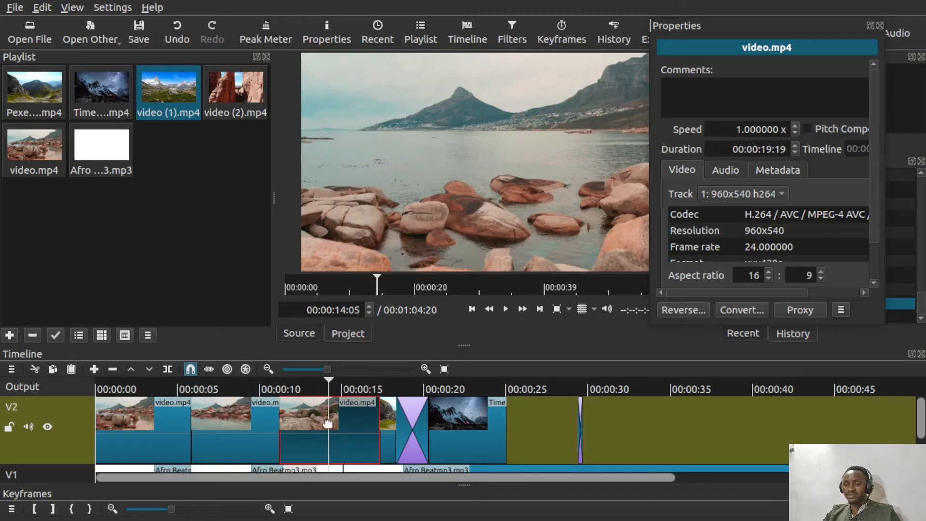
Step: Turn on ripple across all tracks and split the third video.mp4 clip on V2 at the playhead
{"action": "scroll", "coordinate": [338, 425], "scroll_direction": "right", "scroll_amount": 3}
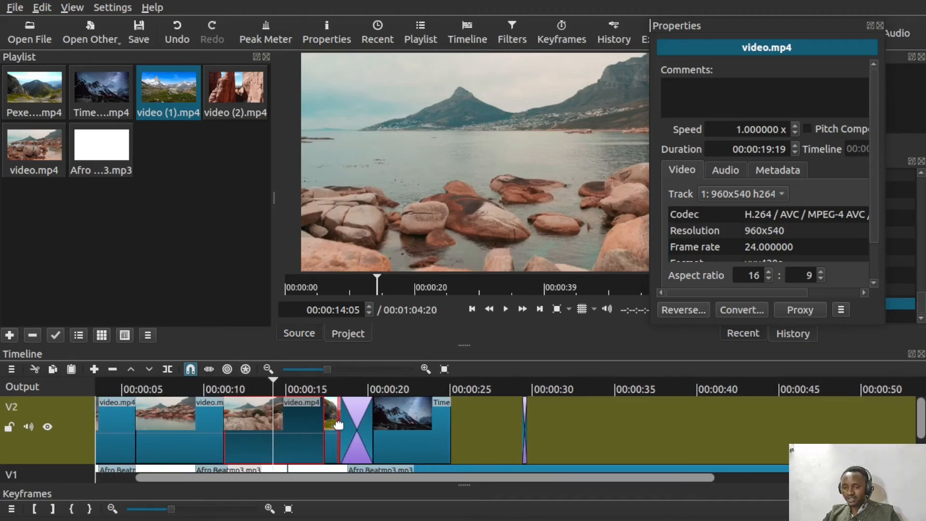
{"action": "scroll", "coordinate": [516, 425], "scroll_direction": "right", "scroll_amount": 1}
{"action": "left_click_drag", "start_coordinate": [476, 478], "coordinate": [394, 474]}
{"action": "scroll", "coordinate": [921, 438], "scroll_direction": "down", "scroll_amount": 3}
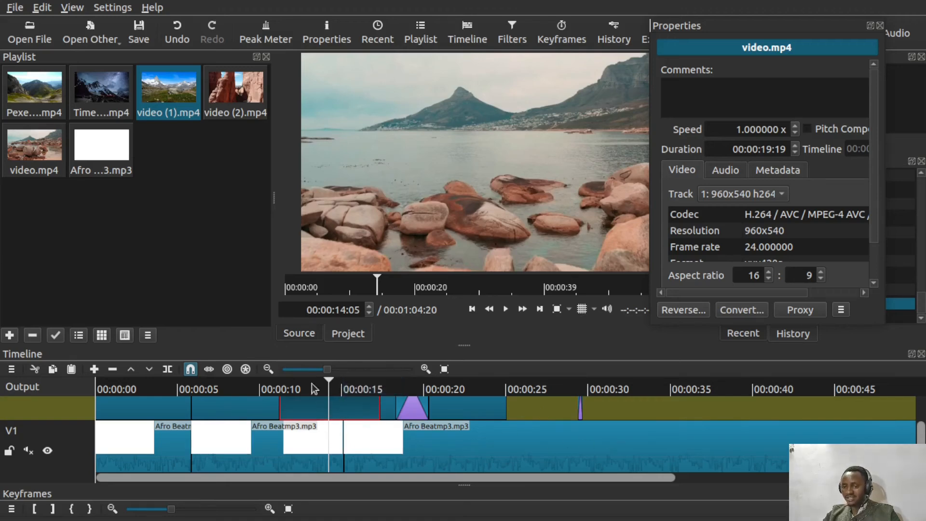
{"action": "left_click", "coordinate": [246, 369]}
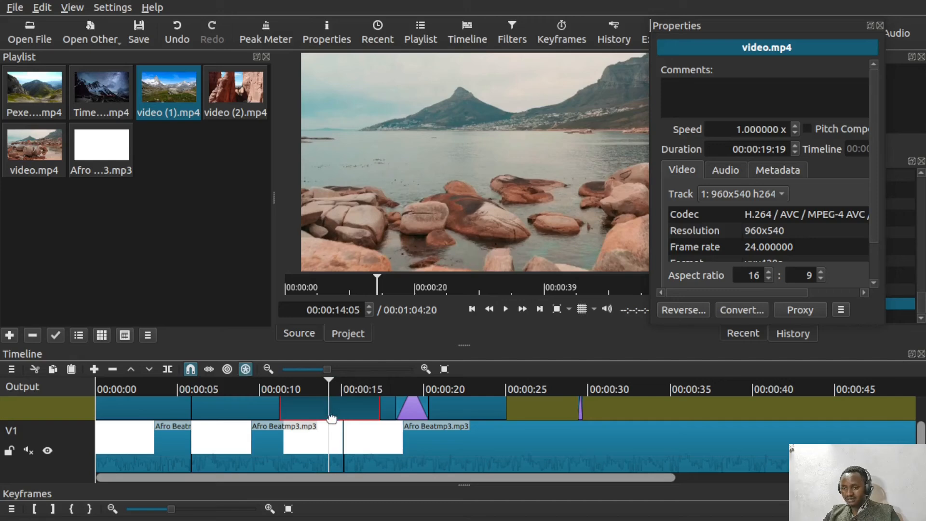
{"action": "left_click", "coordinate": [168, 371]}
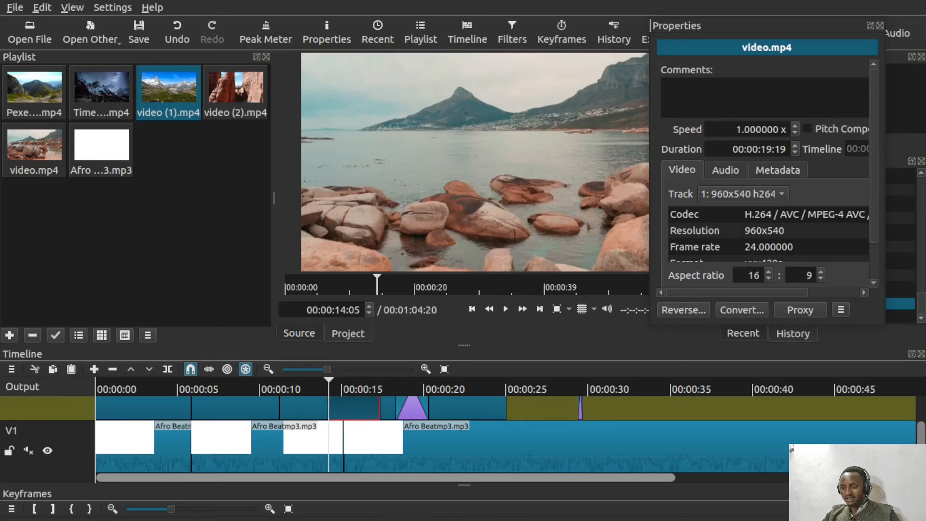
{"action": "scroll", "coordinate": [922, 415], "scroll_direction": "up", "scroll_amount": 2}
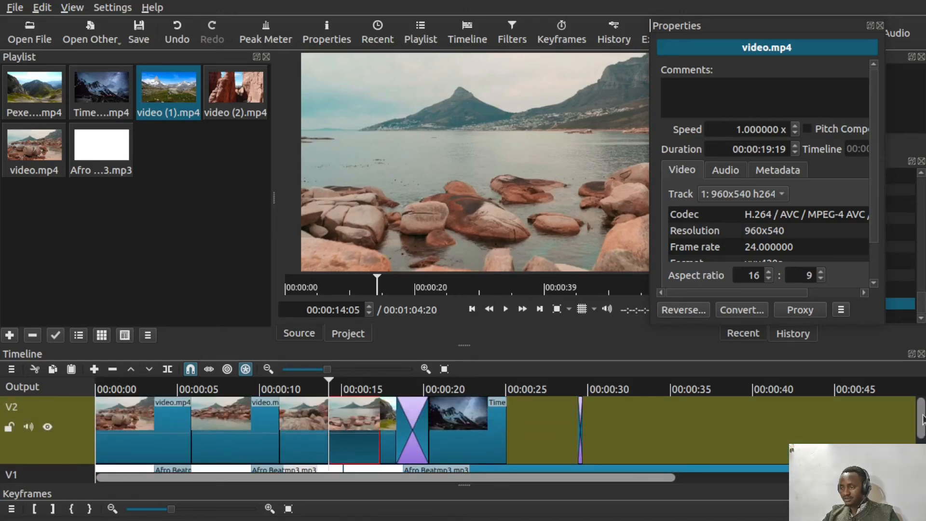
{"action": "left_click", "coordinate": [246, 370]}
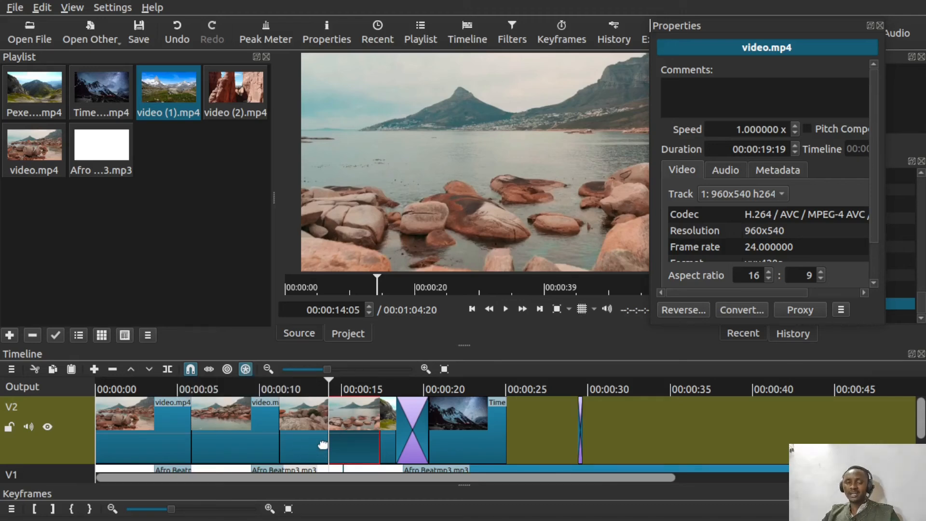
Step: Examine the whole project on the timeline at a smaller scale and return to the closer scale
{"action": "left_click", "coordinate": [267, 370]}
{"action": "left_click", "coordinate": [268, 370]}
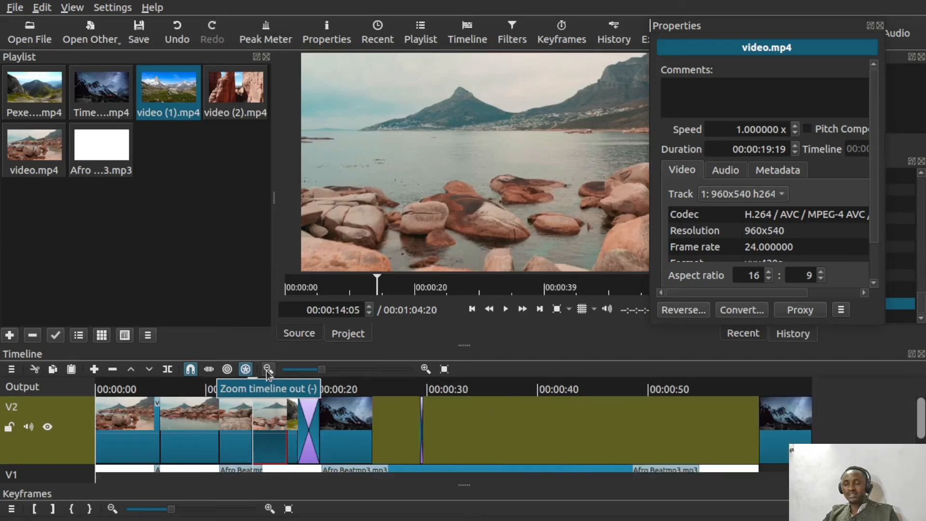
{"action": "left_click", "coordinate": [268, 370]}
{"action": "left_click", "coordinate": [268, 370]}
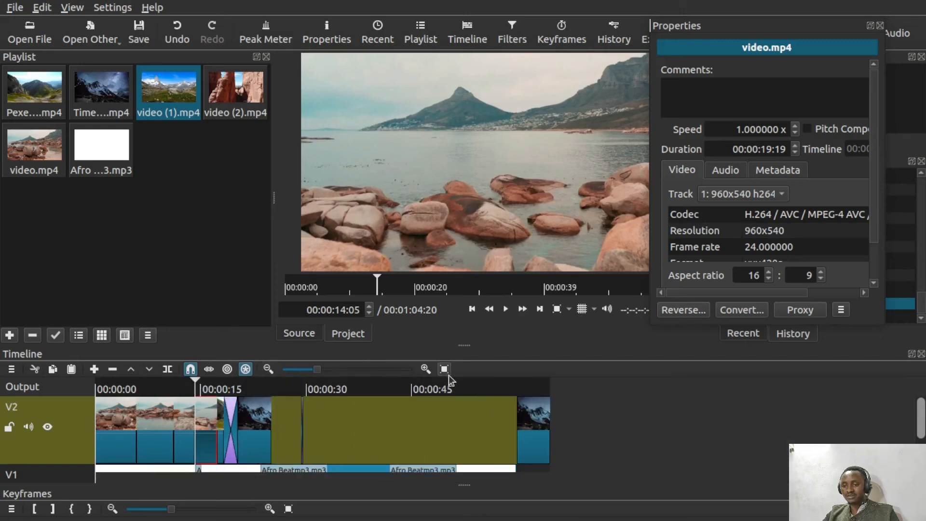
{"action": "left_click", "coordinate": [424, 369]}
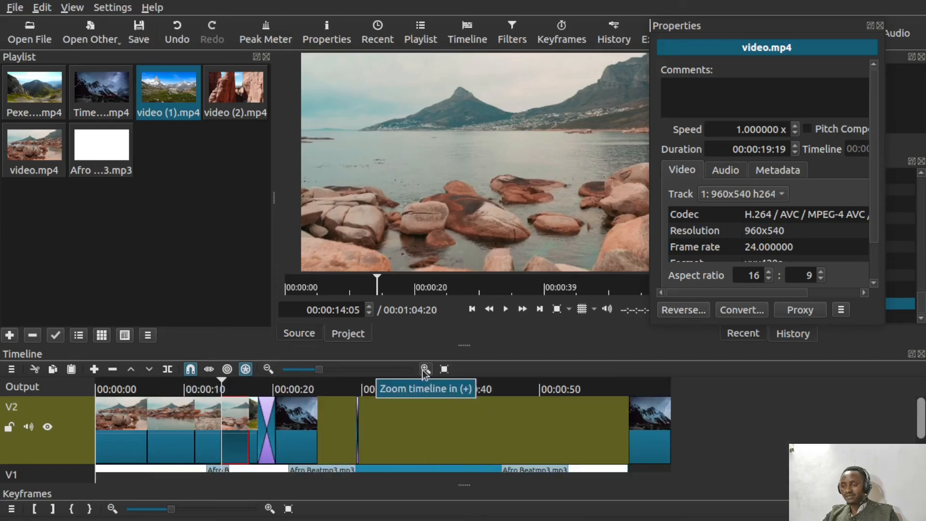
{"action": "left_click", "coordinate": [424, 370]}
{"action": "left_click", "coordinate": [424, 369]}
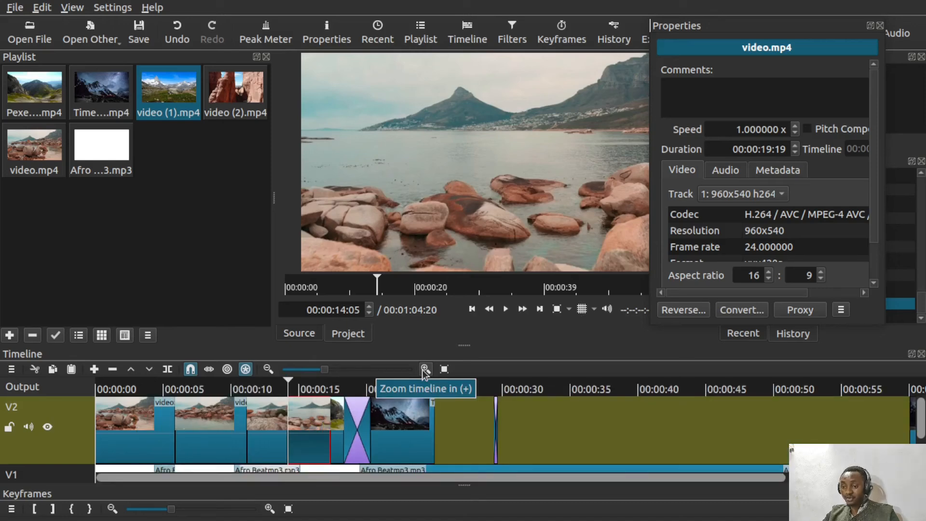
{"action": "left_click", "coordinate": [425, 370]}
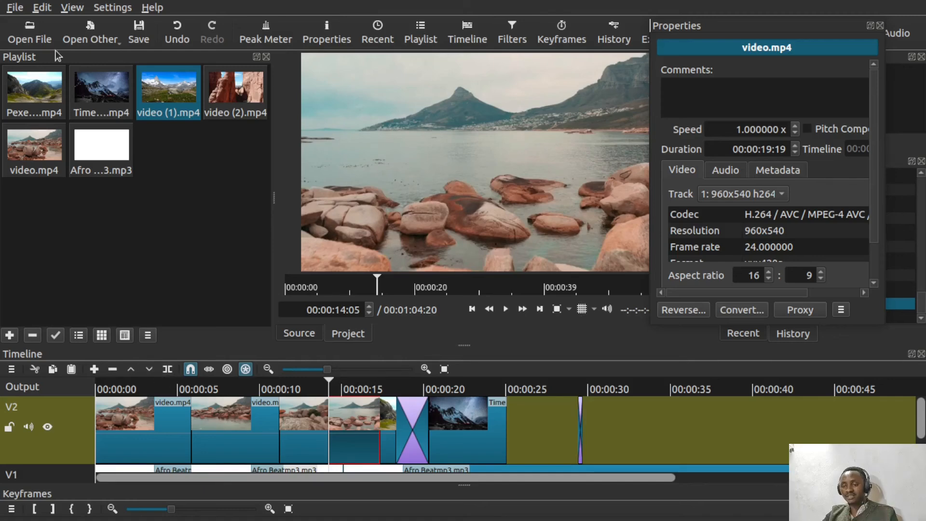
{"action": "left_click", "coordinate": [99, 9]}
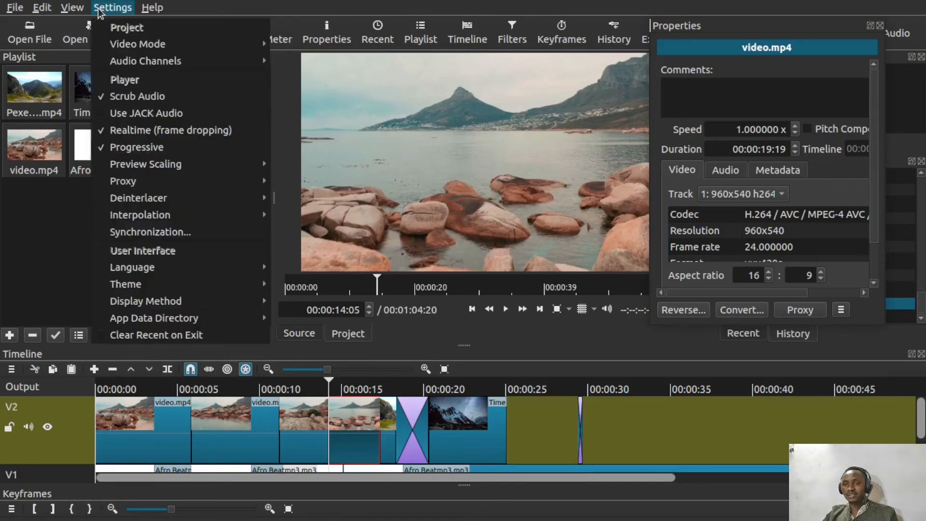
{"action": "mouse_move", "coordinate": [41, 11]}
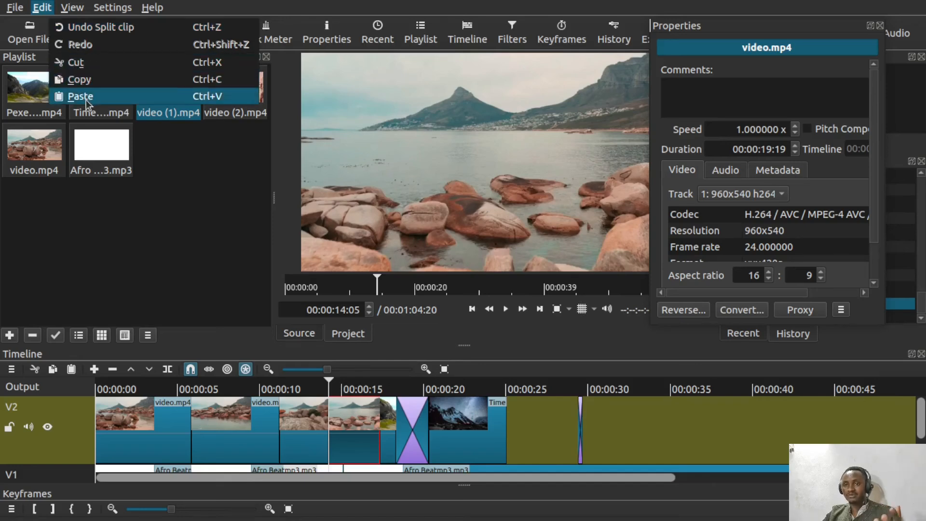
Step: Play the timeline from 00:00:14:05 through the wide transition into the night sky clip, and check the last V2 clip around 00:01:02:11
{"action": "left_click", "coordinate": [112, 274]}
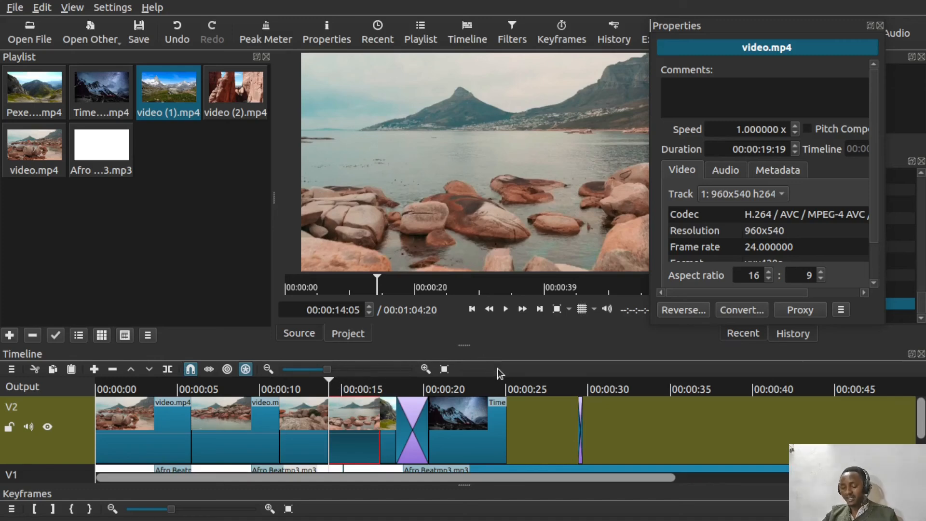
{"action": "scroll", "coordinate": [272, 432], "scroll_direction": "right", "scroll_amount": 2}
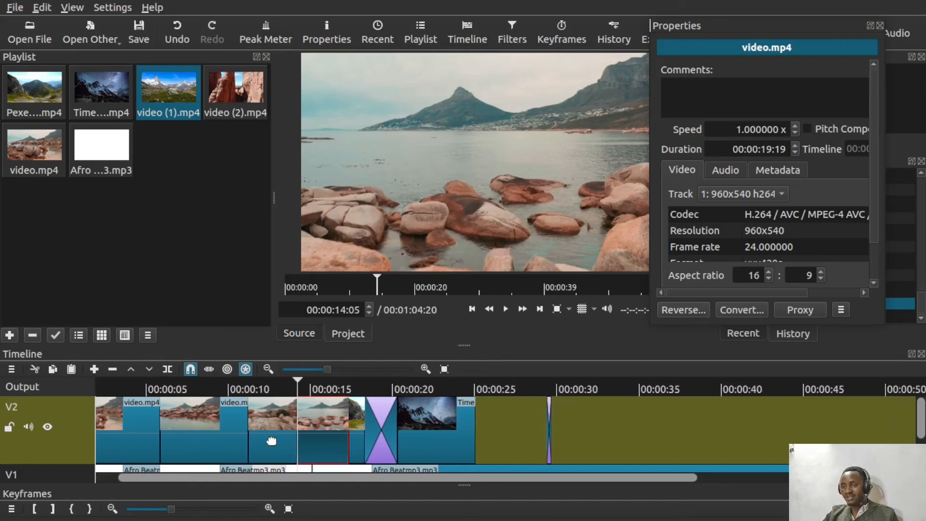
{"action": "key", "text": "space"}
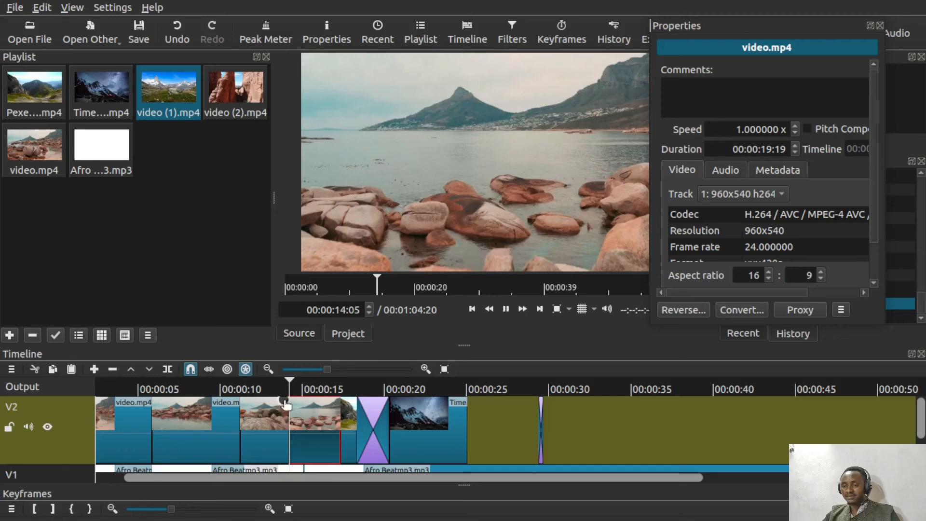
{"action": "scroll", "coordinate": [286, 405], "scroll_direction": "left", "scroll_amount": 2}
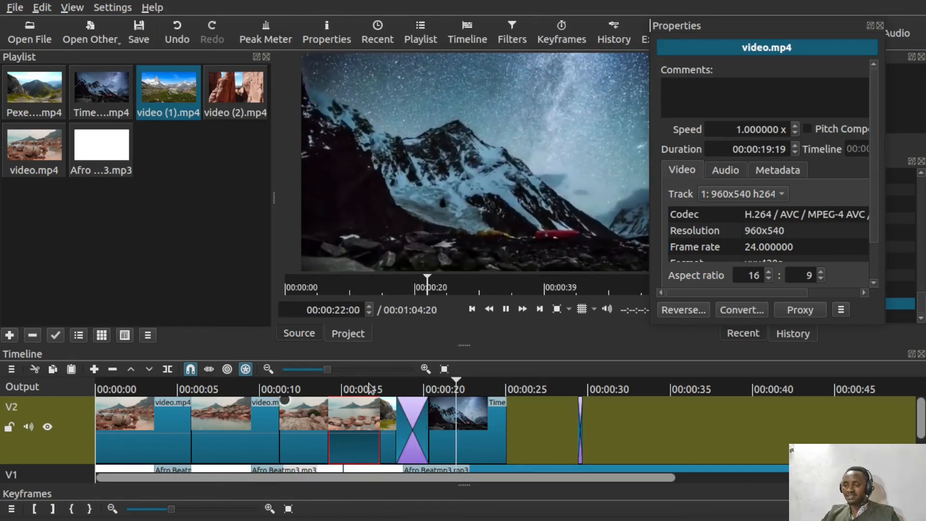
{"action": "left_click", "coordinate": [583, 419]}
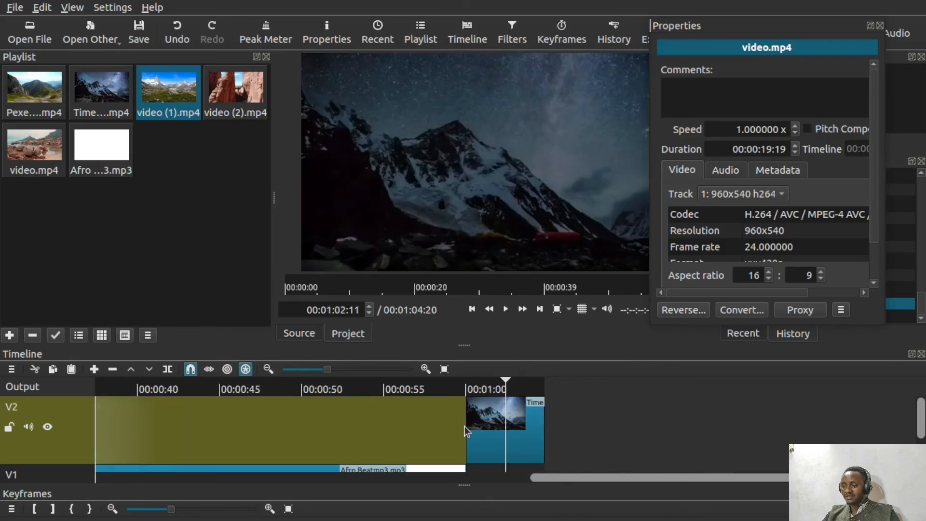
{"action": "scroll", "coordinate": [464, 429], "scroll_direction": "left", "scroll_amount": 5}
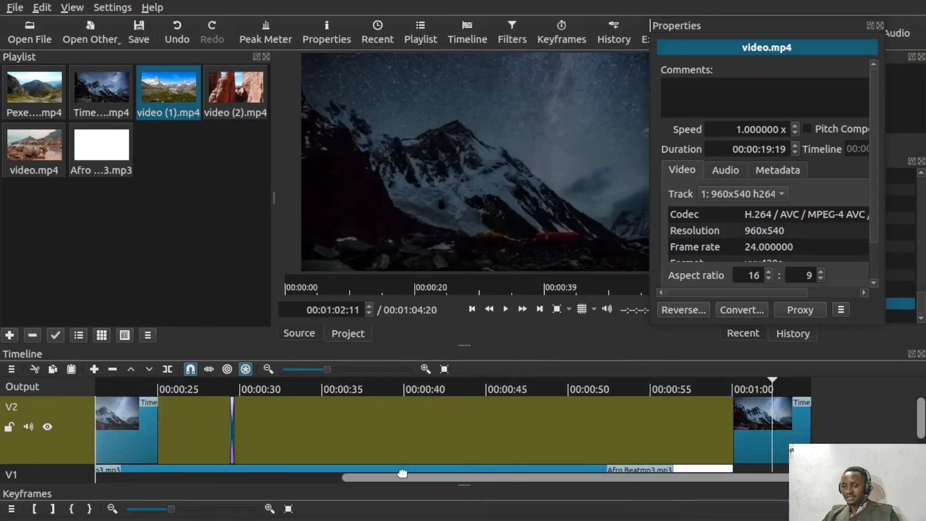
Step: Place the playhead at 00:00:04:14 within the first video.mp4 clip and inspect the V1 audio track beneath V2
{"action": "left_click_drag", "start_coordinate": [301, 381], "coordinate": [171, 369]}
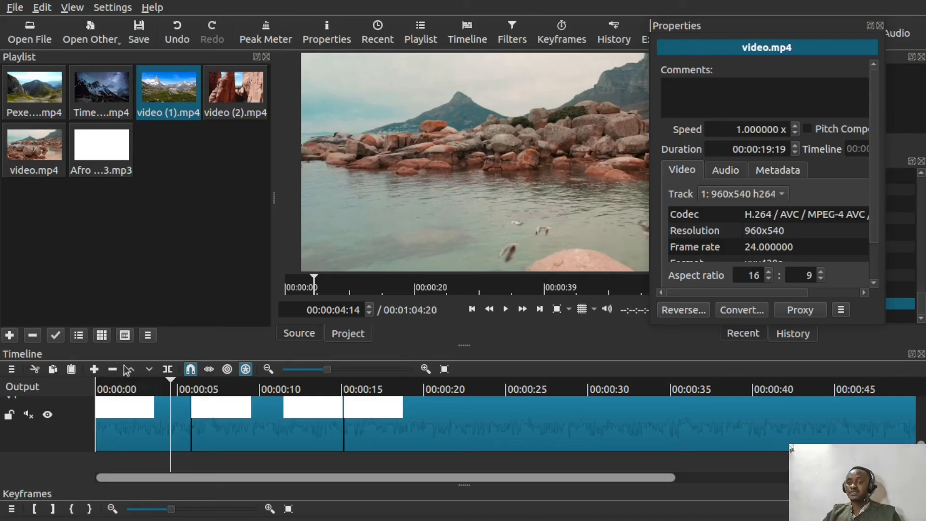
{"action": "scroll", "coordinate": [921, 395], "scroll_direction": "up", "scroll_amount": 3}
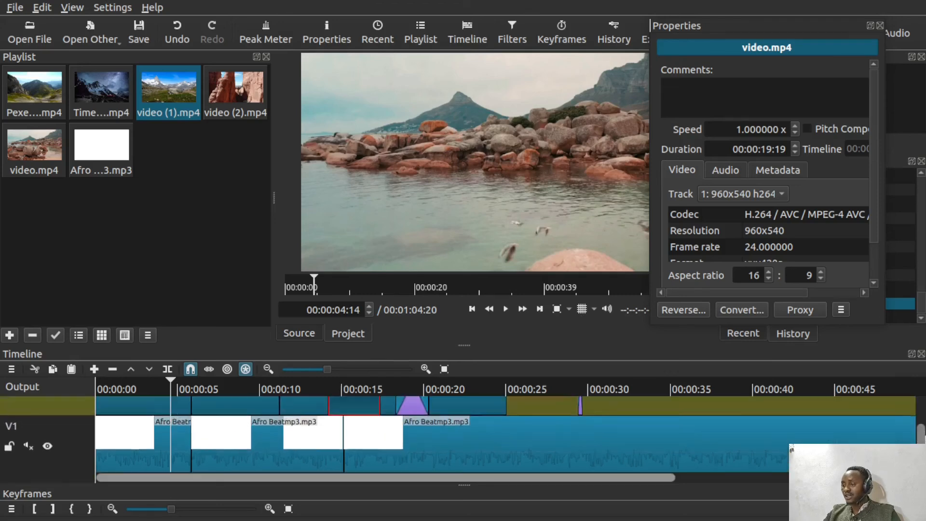
{"action": "scroll", "coordinate": [920, 415], "scroll_direction": "down", "scroll_amount": 3}
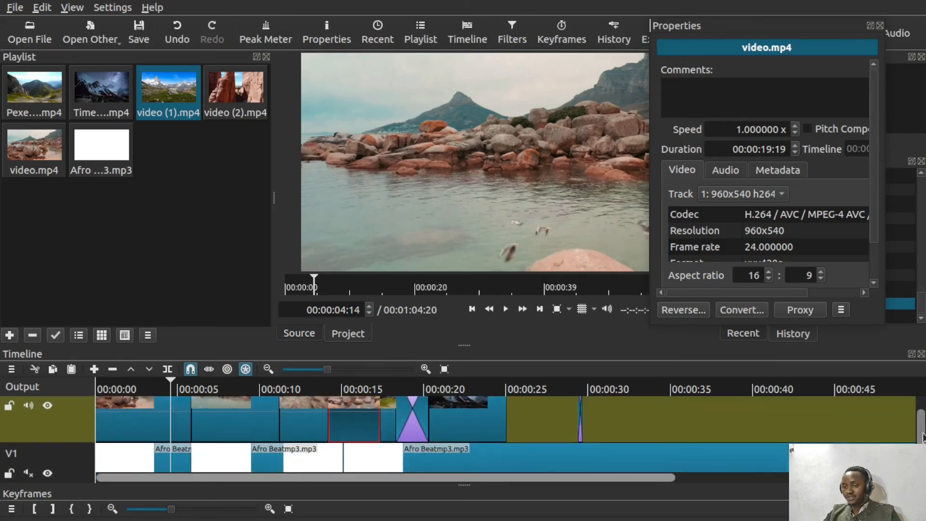